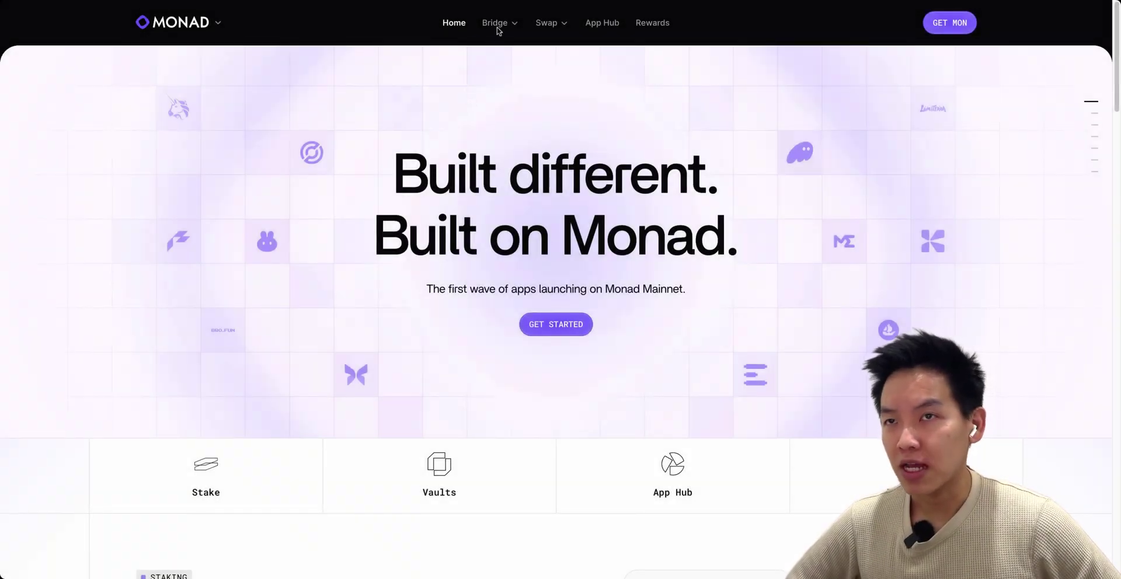
# Open the Monad Native Bridge and choose USDT on the Arbitrum network as the source token
pyautogui.click(496, 24)
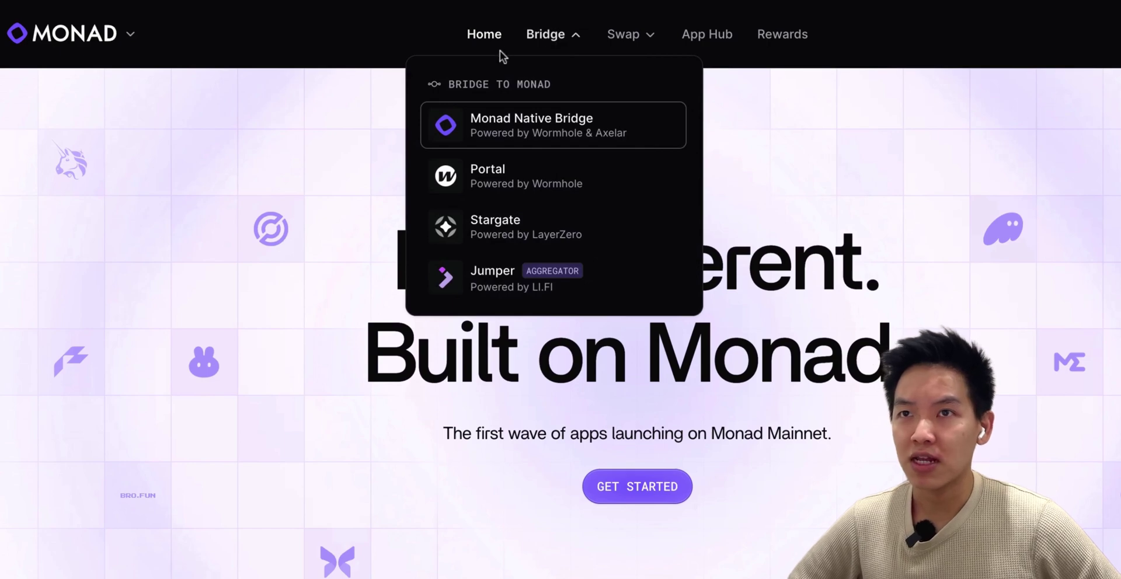
pyautogui.click(554, 37)
pyautogui.click(555, 38)
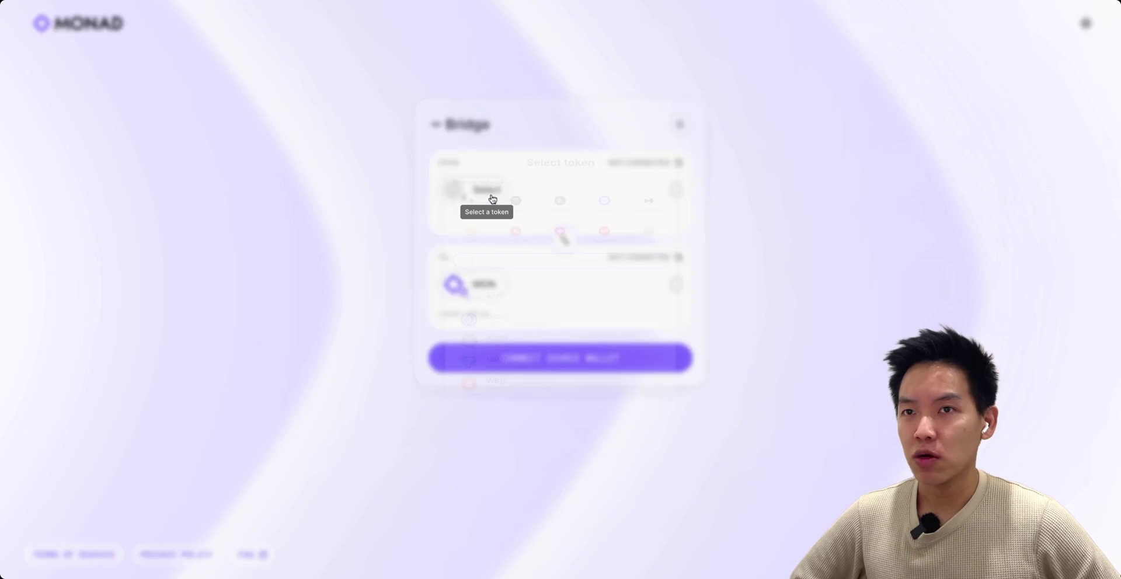
pyautogui.click(490, 199)
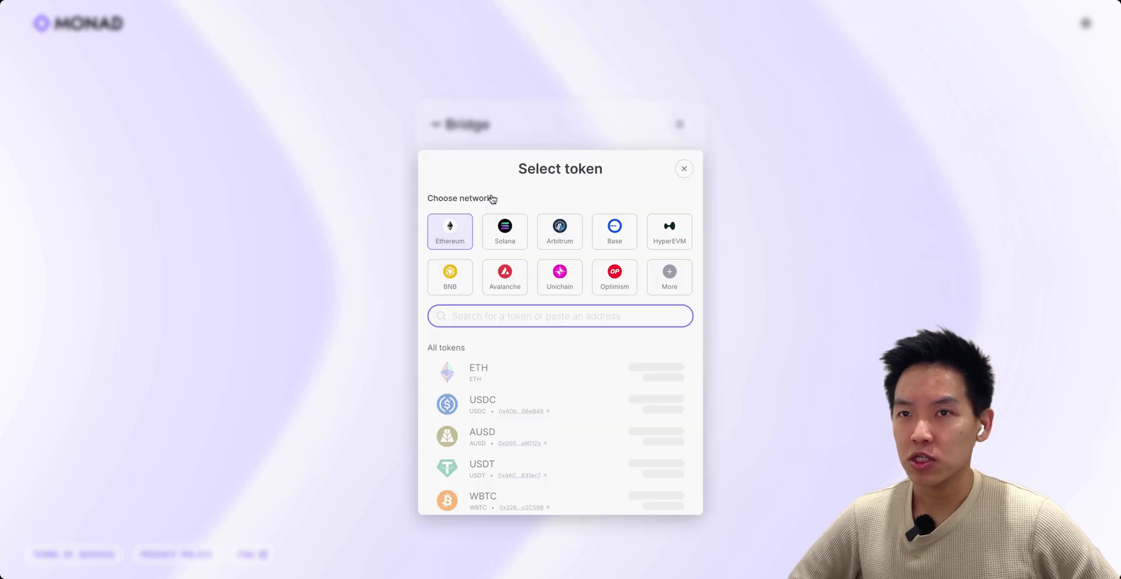
pyautogui.click(558, 239)
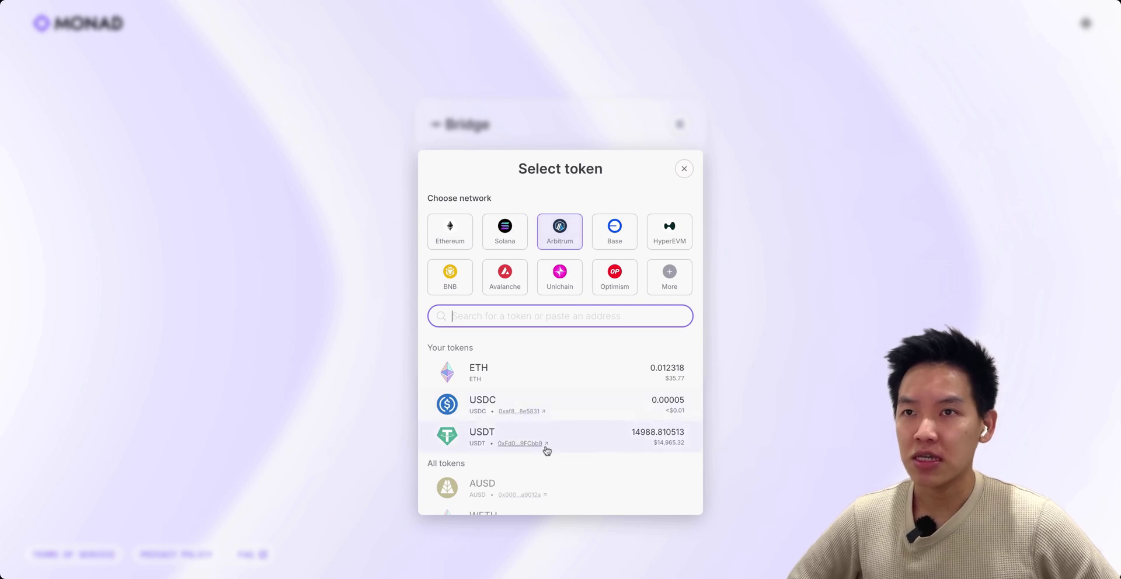
pyautogui.click(579, 448)
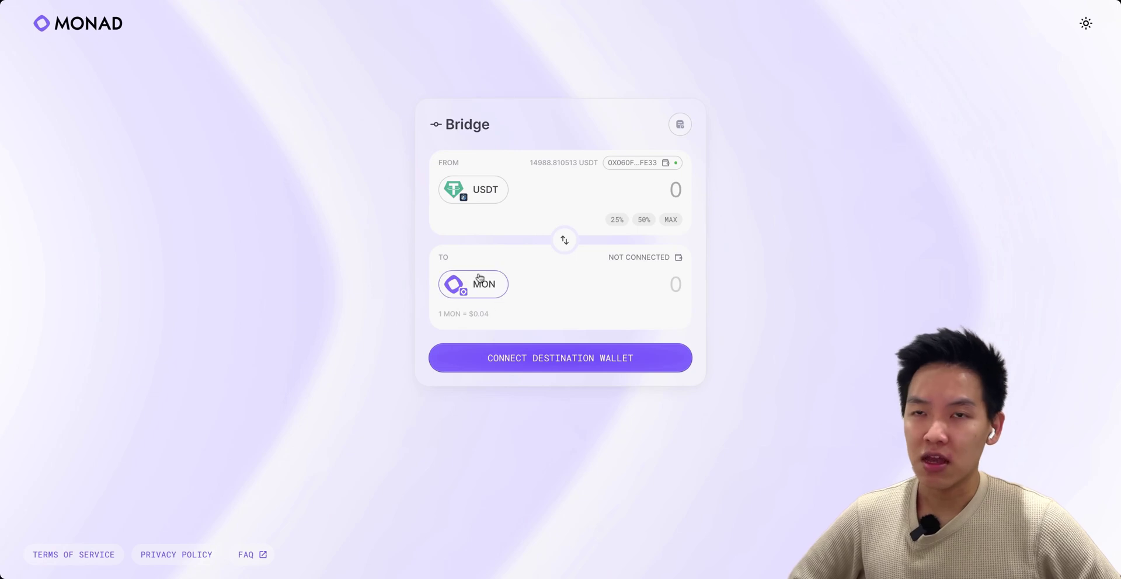
# Set the bridge amount to 10 USDT, check the fastest route and keep the cheapest one
pyautogui.click(648, 194)
pyautogui.write('10')
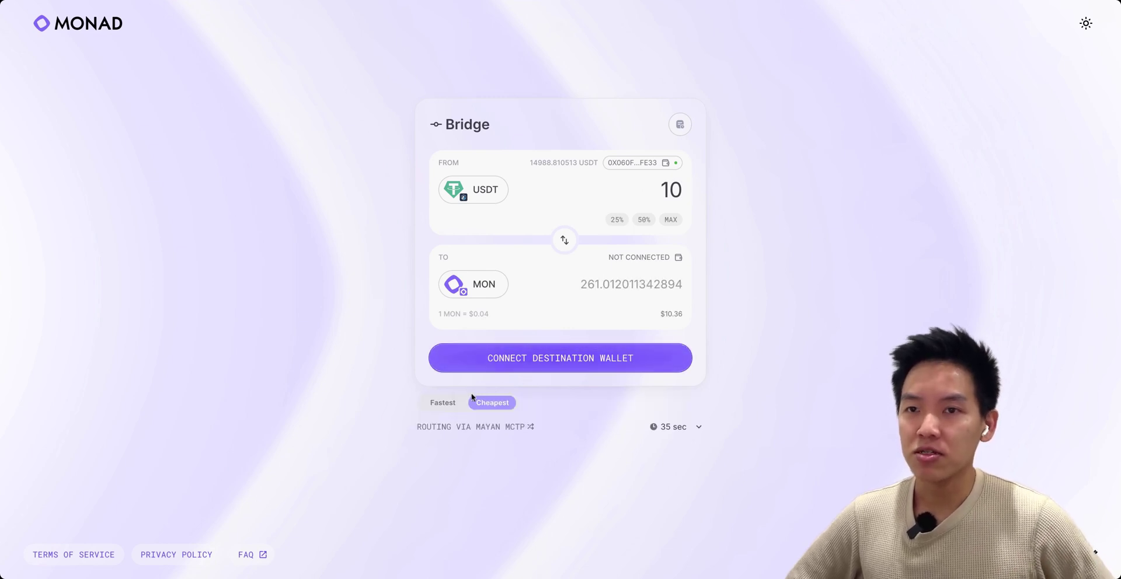
pyautogui.click(444, 404)
pyautogui.click(492, 402)
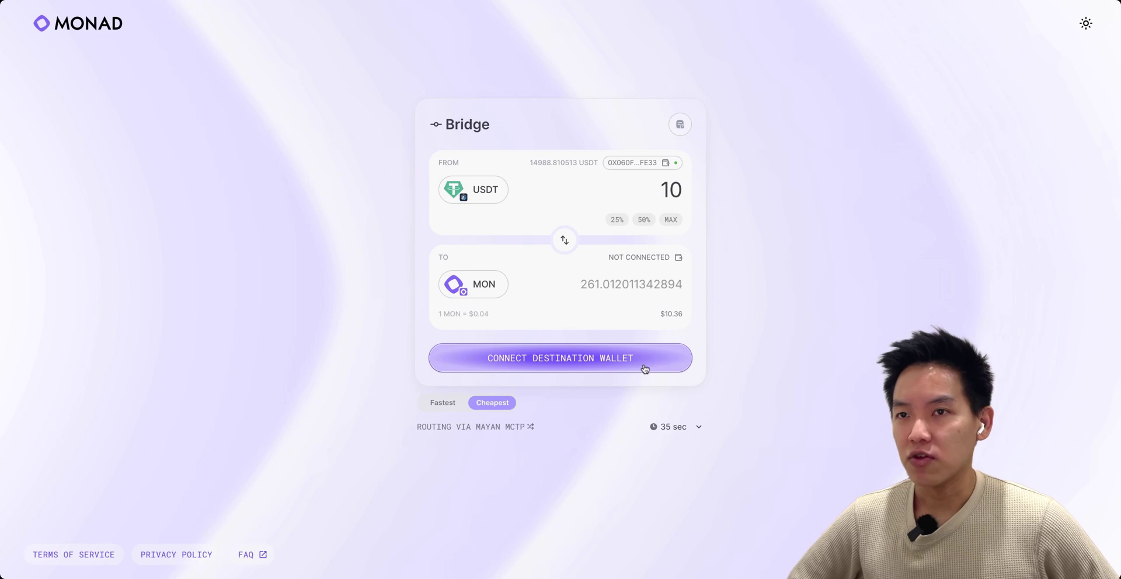
# Connect Rabby Wallet as the destination wallet and confirm the bridge transaction from USDT to MON
pyautogui.click(645, 369)
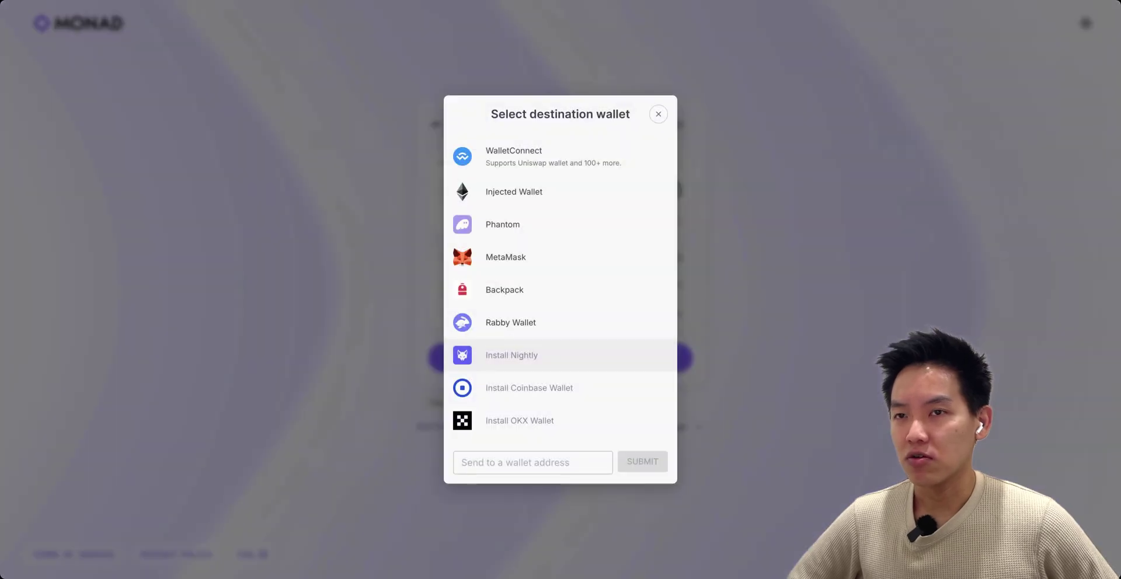
pyautogui.click(553, 324)
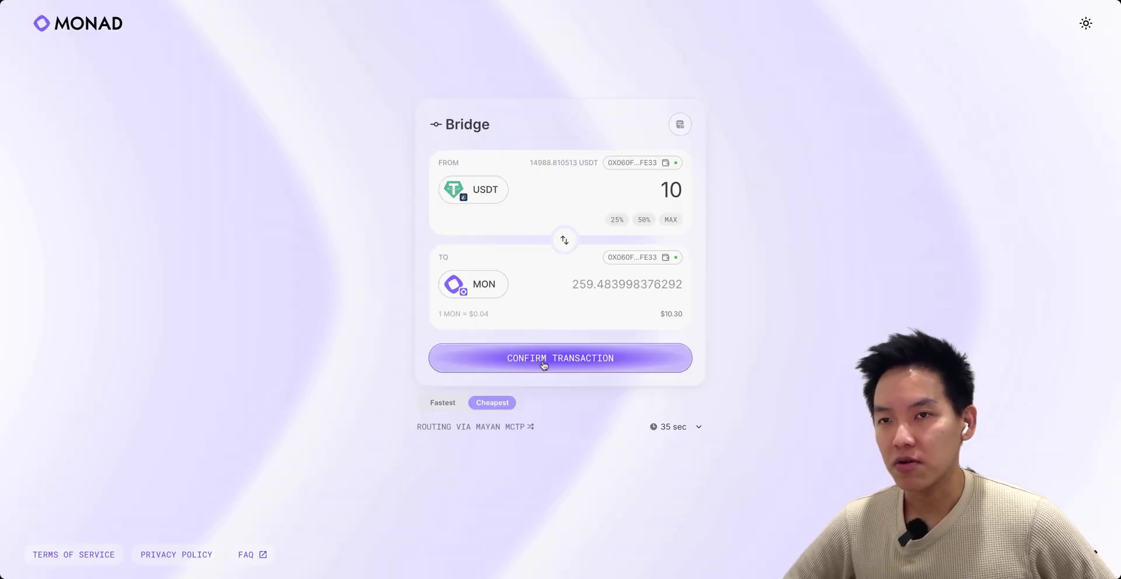
pyautogui.click(544, 364)
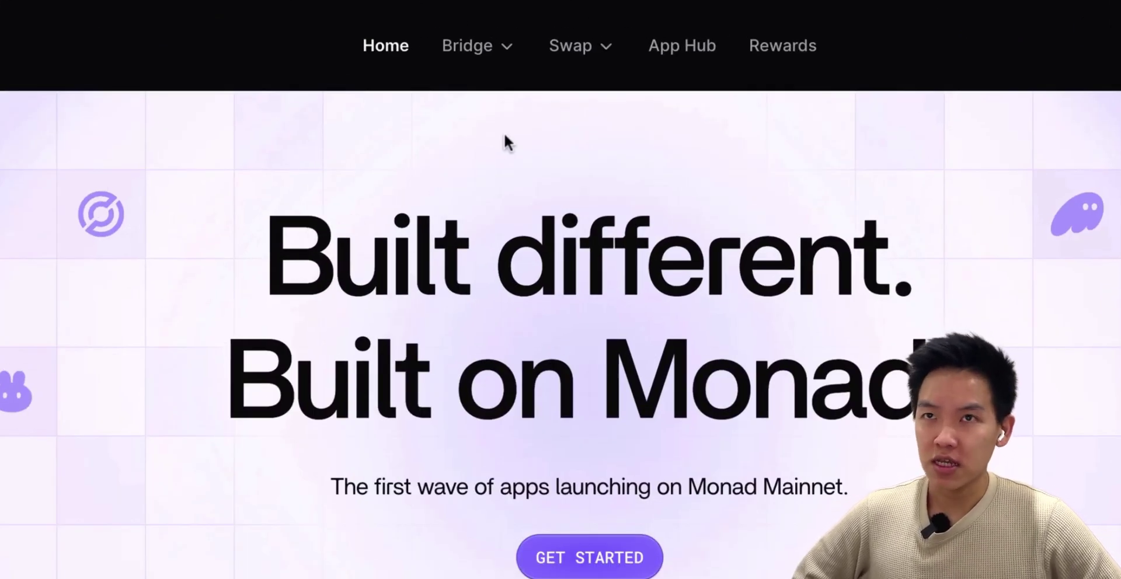
# Open the Kuru swap from the Monad site and choose MON as the token to receive for 10 USDC
pyautogui.click(577, 57)
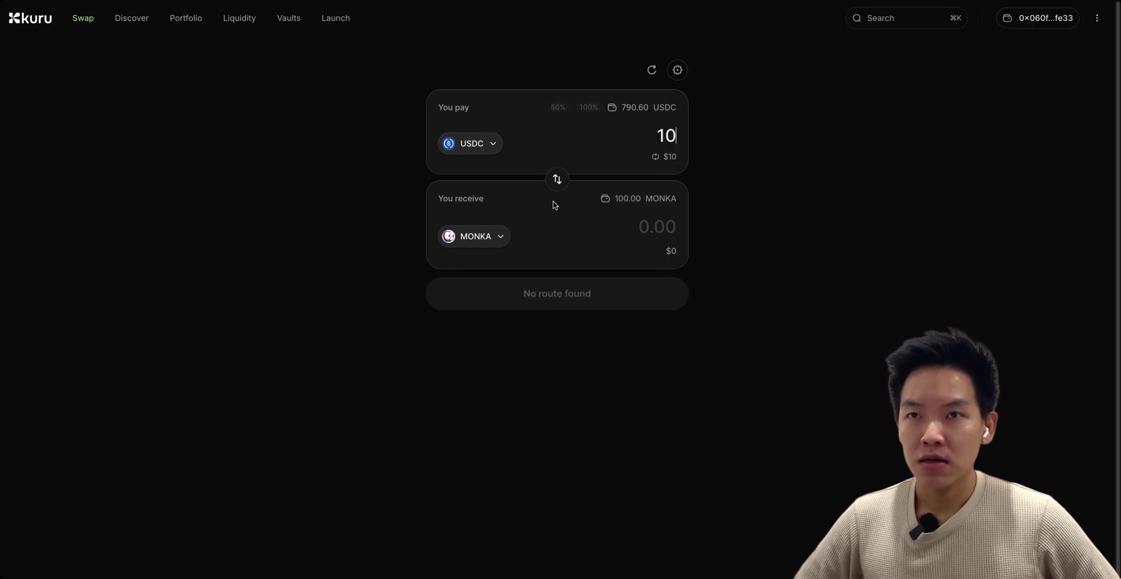
pyautogui.click(488, 234)
pyautogui.click(526, 231)
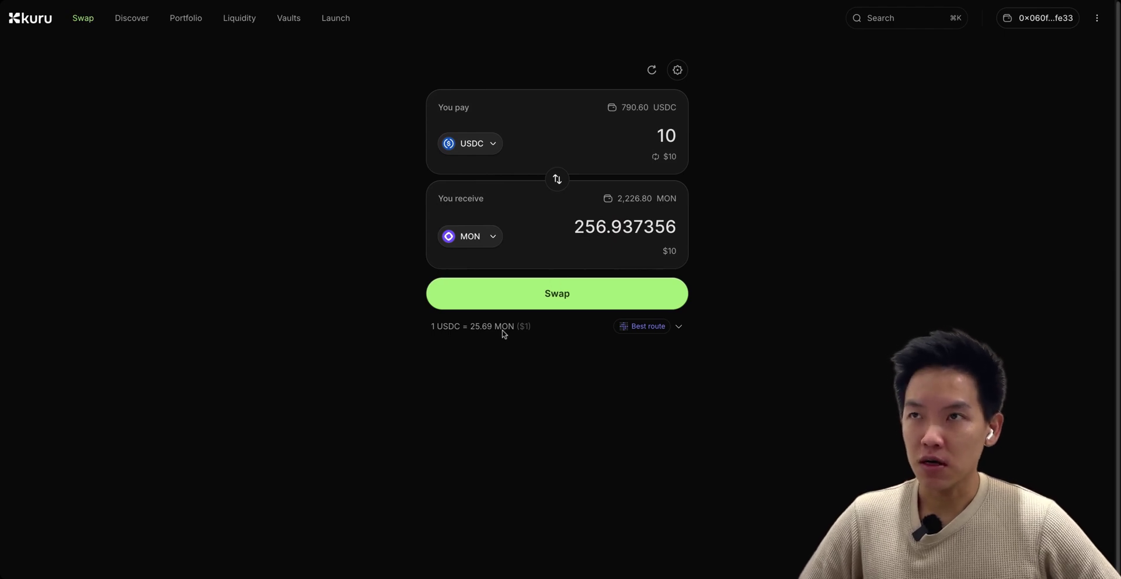
pyautogui.click(500, 326)
# Look through Kuru's trending tokens, portfolio and liquidity pools, and open the AUSD / USDC pool
pyautogui.click(125, 22)
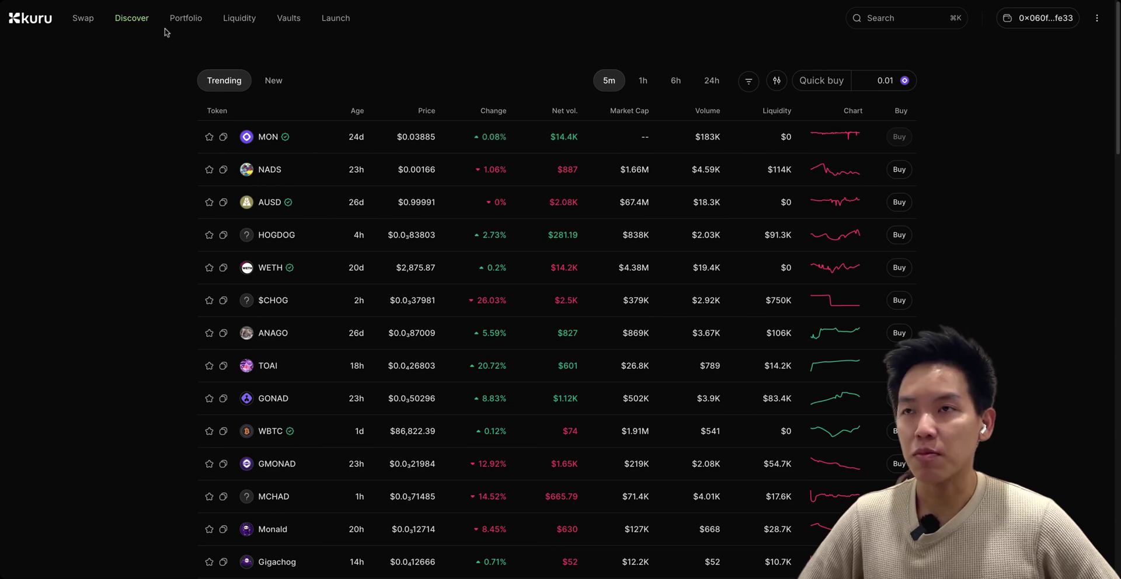
pyautogui.click(180, 20)
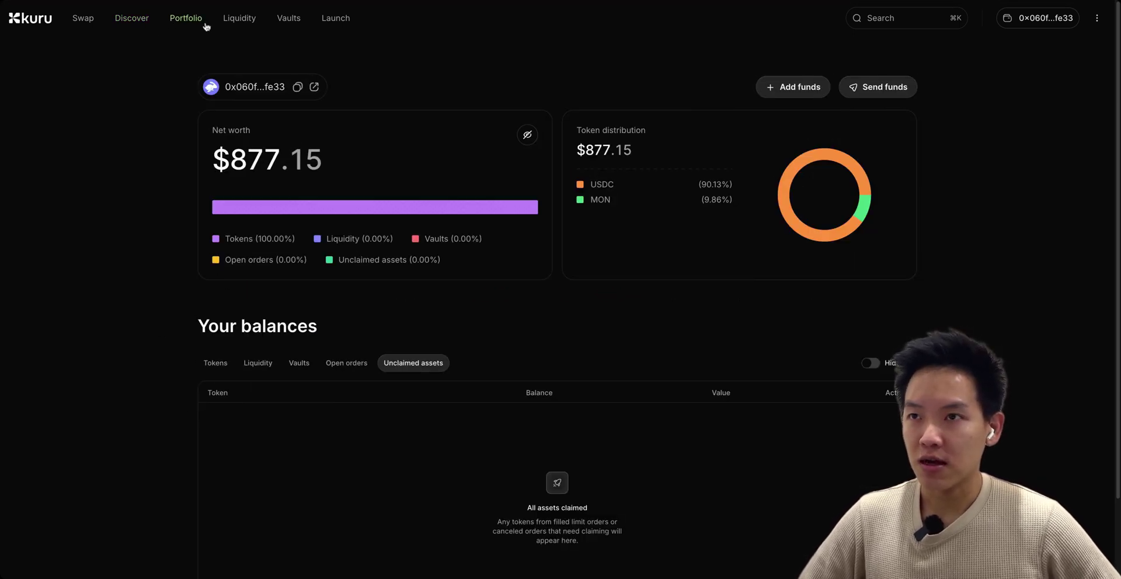
pyautogui.click(234, 22)
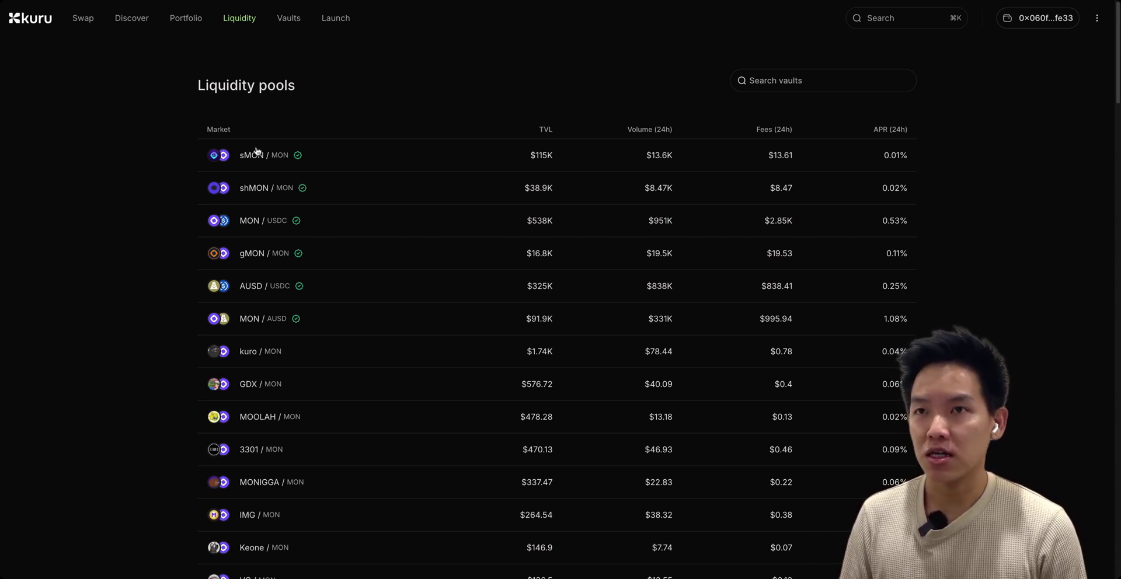
pyautogui.click(250, 288)
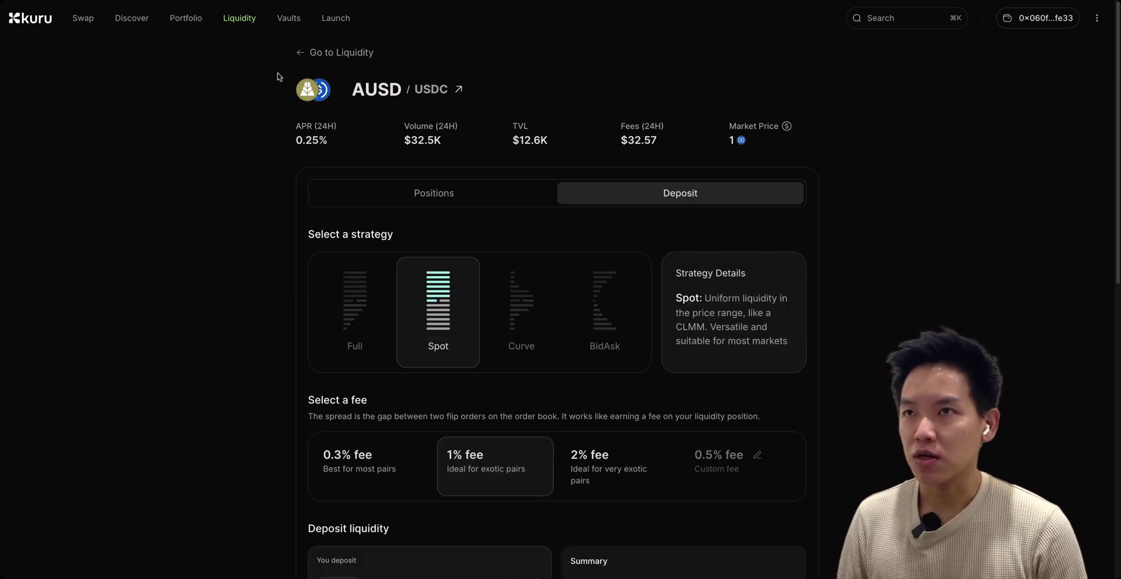
# Open Kuru's MON / AUSD vault and review its simulated earnings, vault info, boosted rewards and risk warning
pyautogui.click(289, 19)
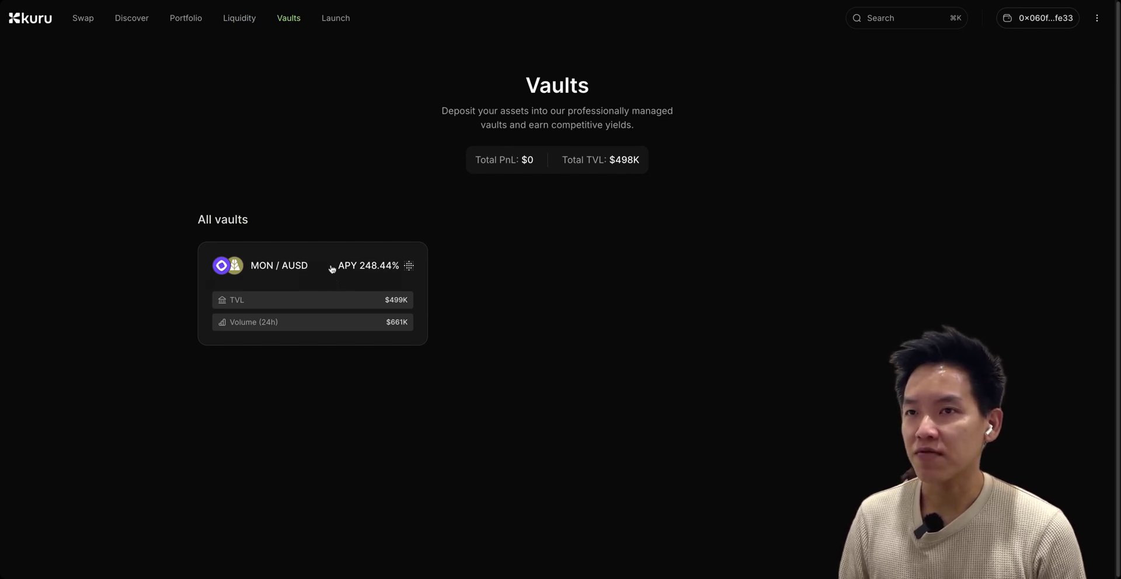
pyautogui.click(409, 277)
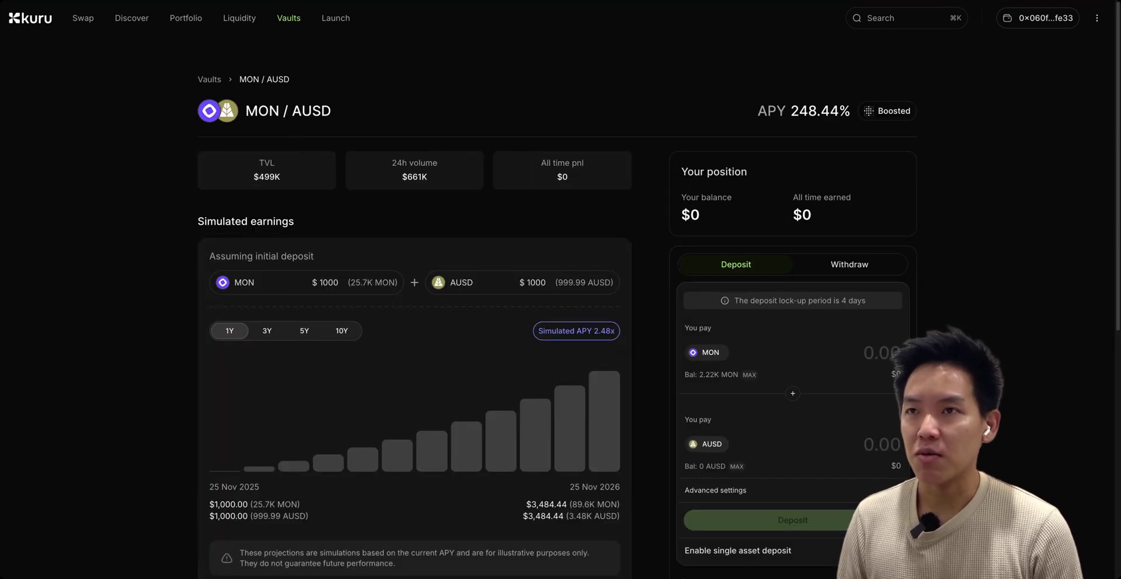
pyautogui.scroll(-3, 561, 290)
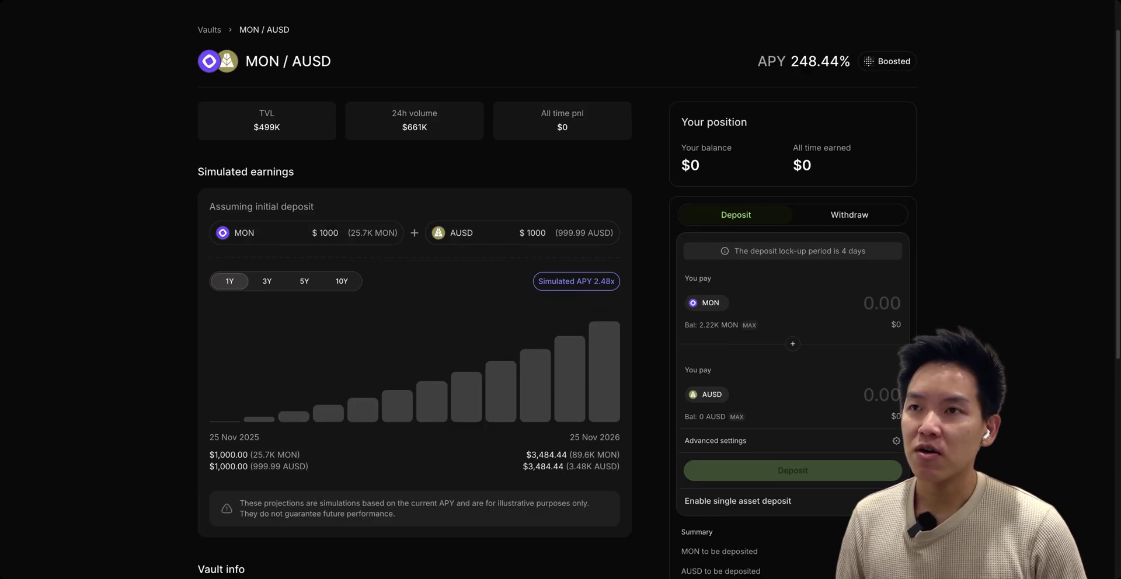
pyautogui.scroll(-4, 362, 436)
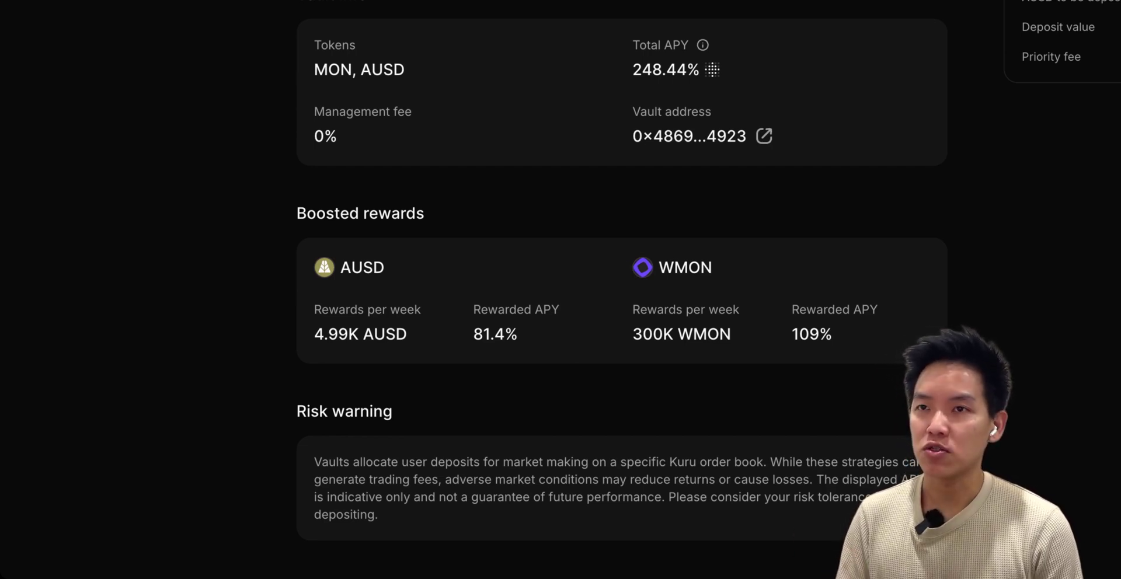
pyautogui.scroll(7, 561, 292)
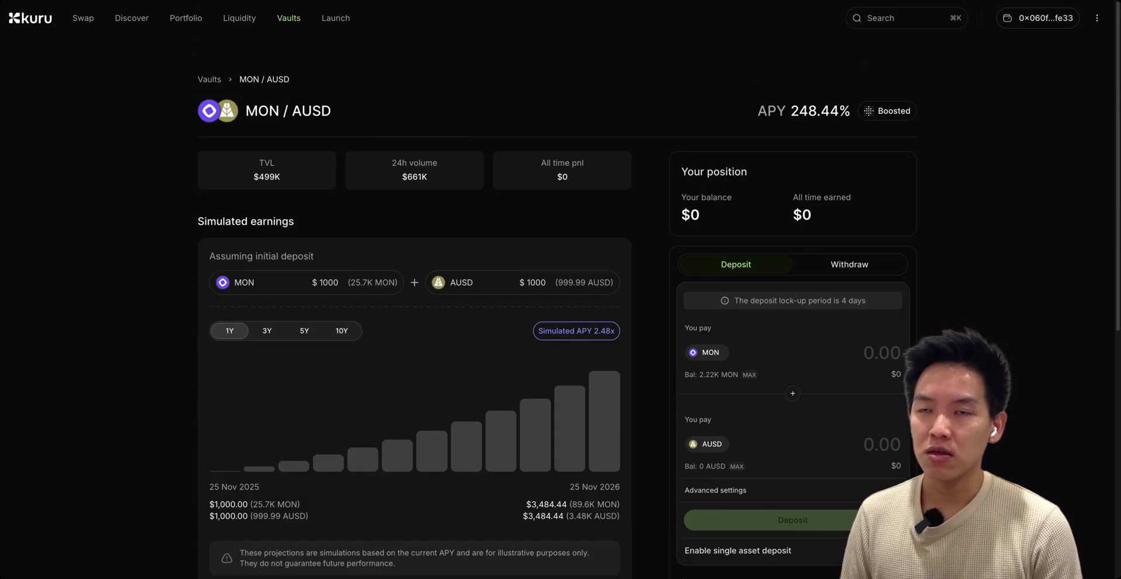
# Return to the Monad home page, open the Gmonads staking dashboard and enter 10 MON as the new stake
pyautogui.hotkey('ctrl', 'Tab')
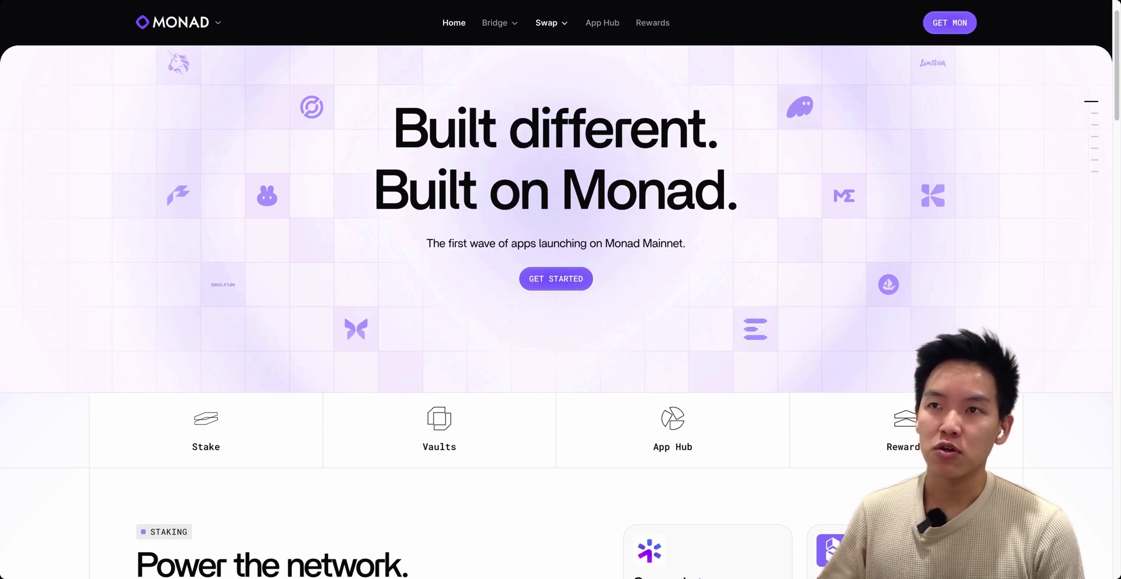
pyautogui.scroll(-5, 306, 271)
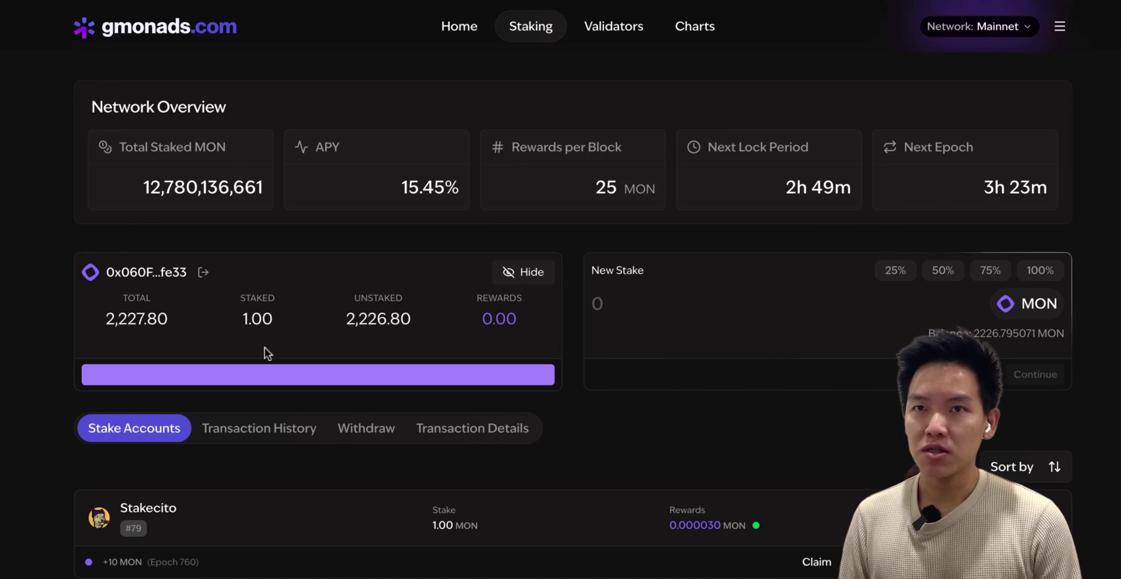
pyautogui.click(841, 305)
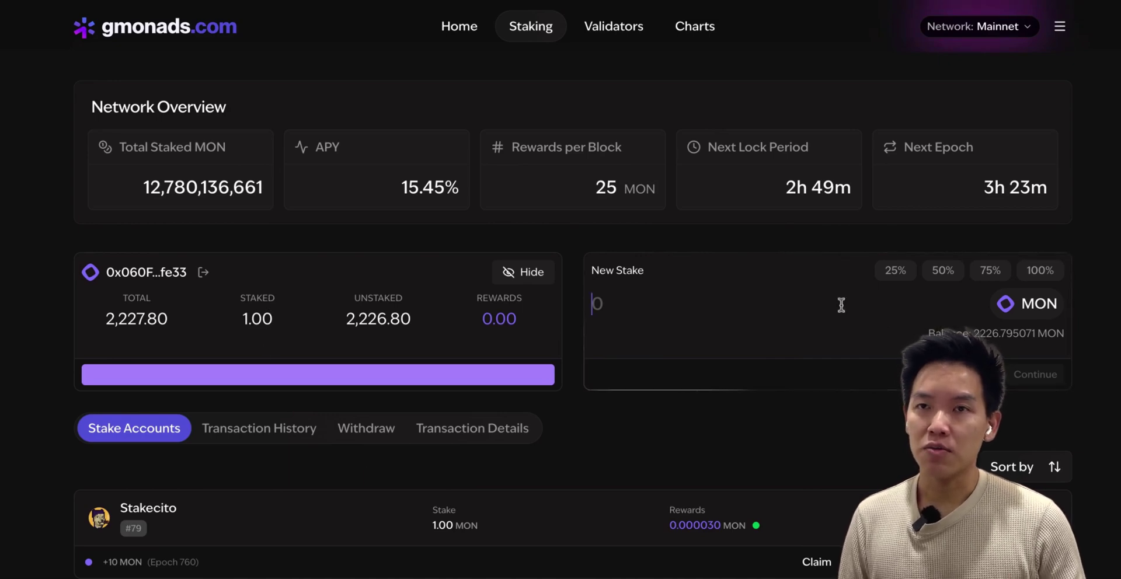
pyautogui.write('1')
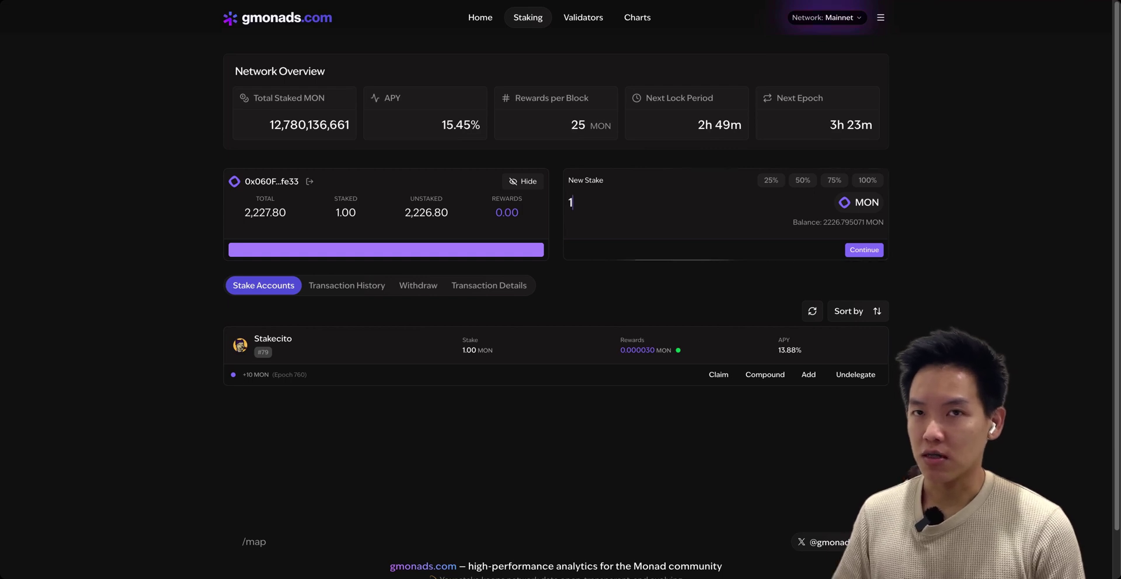
pyautogui.write('0')
pyautogui.press('BackSpace')
pyautogui.write('0')
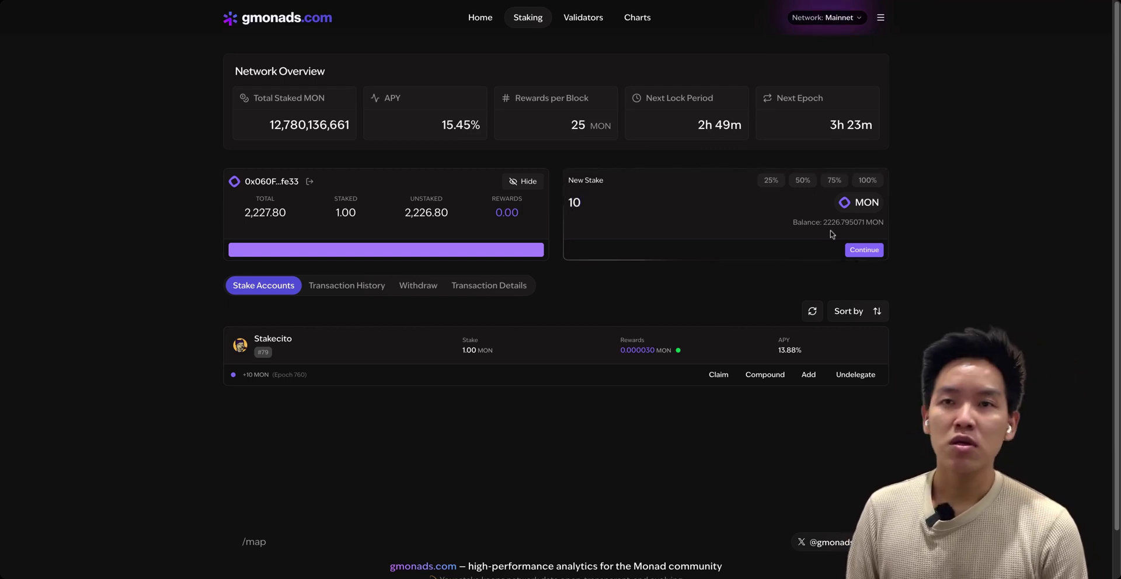
# Continue with the new stake account, search the validators for "stakeci" and select Stakecito as the validator
pyautogui.click(865, 250)
pyautogui.click(632, 219)
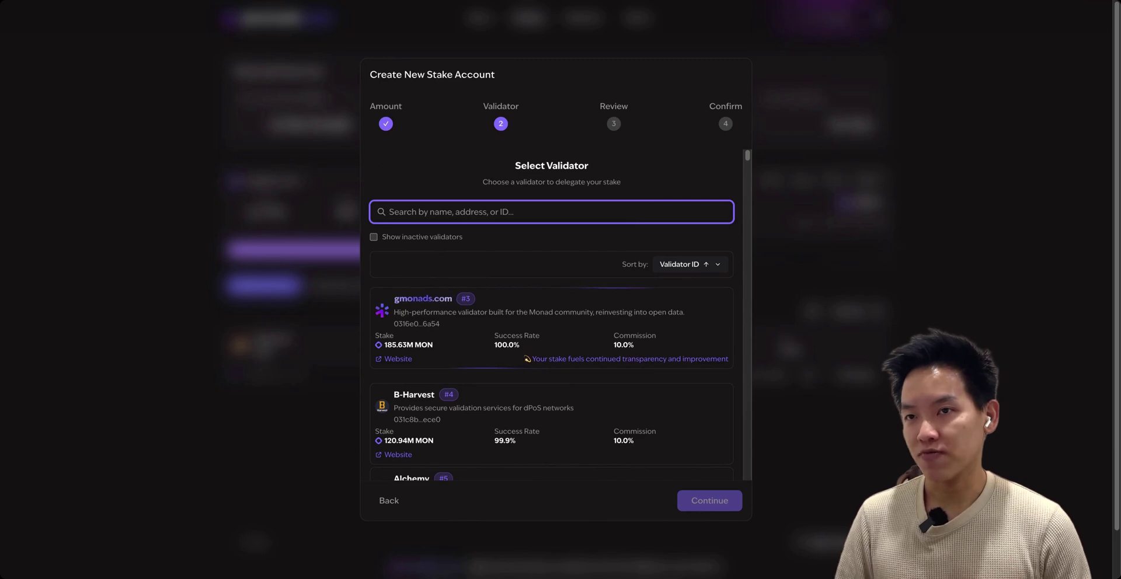
pyautogui.write('stake')
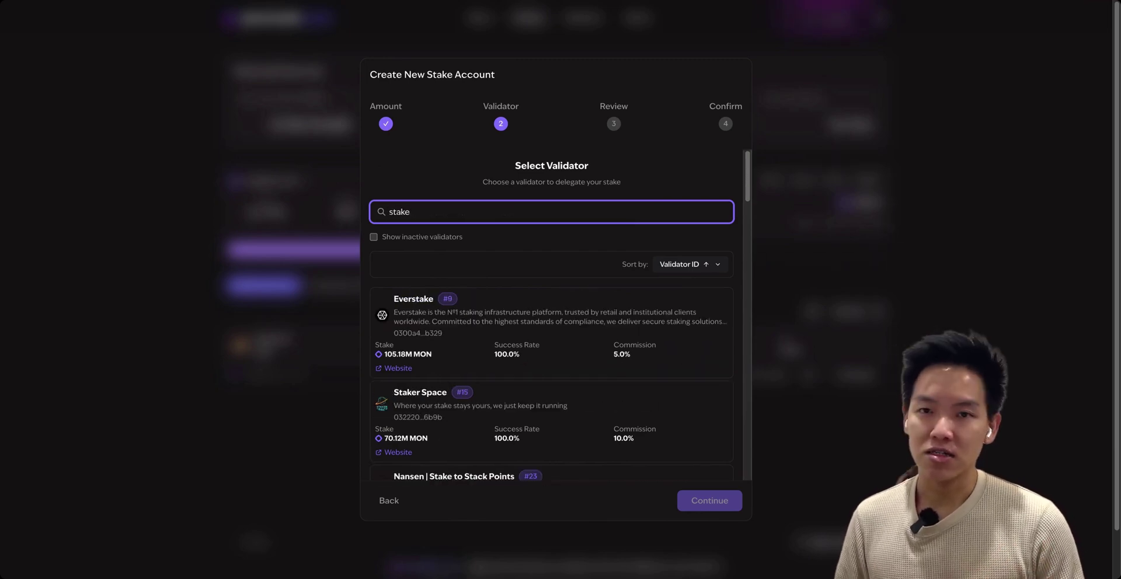
pyautogui.write('ci')
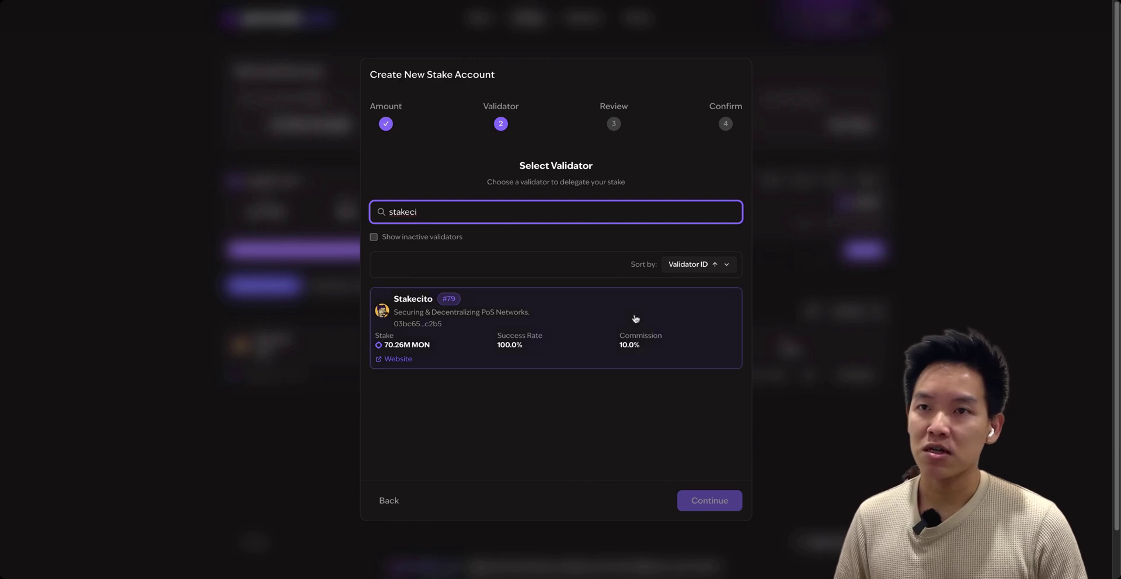
pyautogui.click(624, 325)
pyautogui.click(705, 509)
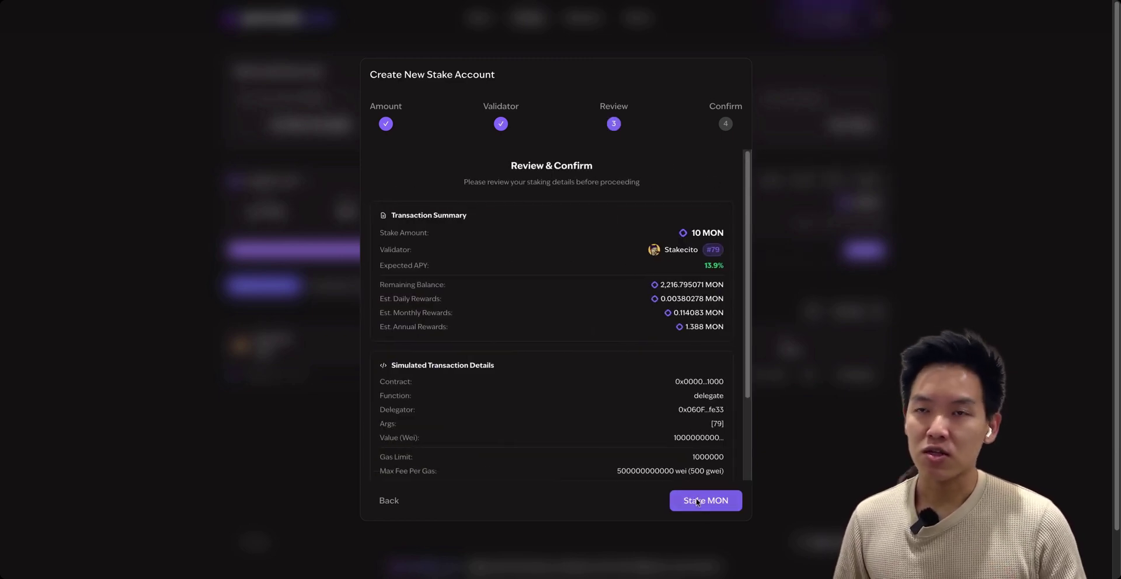
# Submit the 10 MON stake, review the transaction result and close it
pyautogui.click(698, 500)
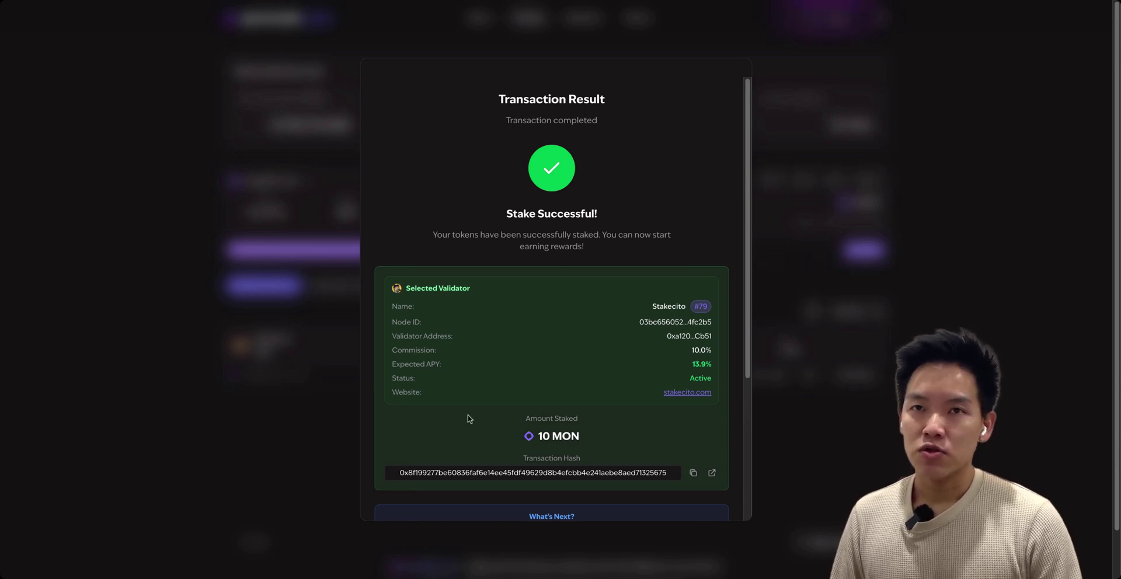
pyautogui.scroll(-5, 751, 322)
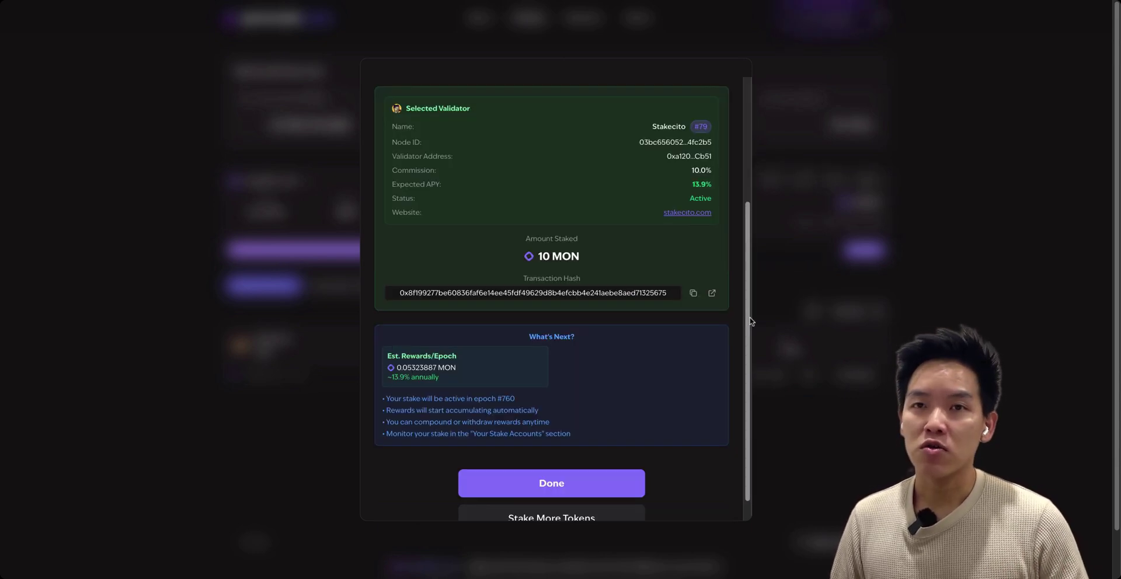
pyautogui.click(614, 470)
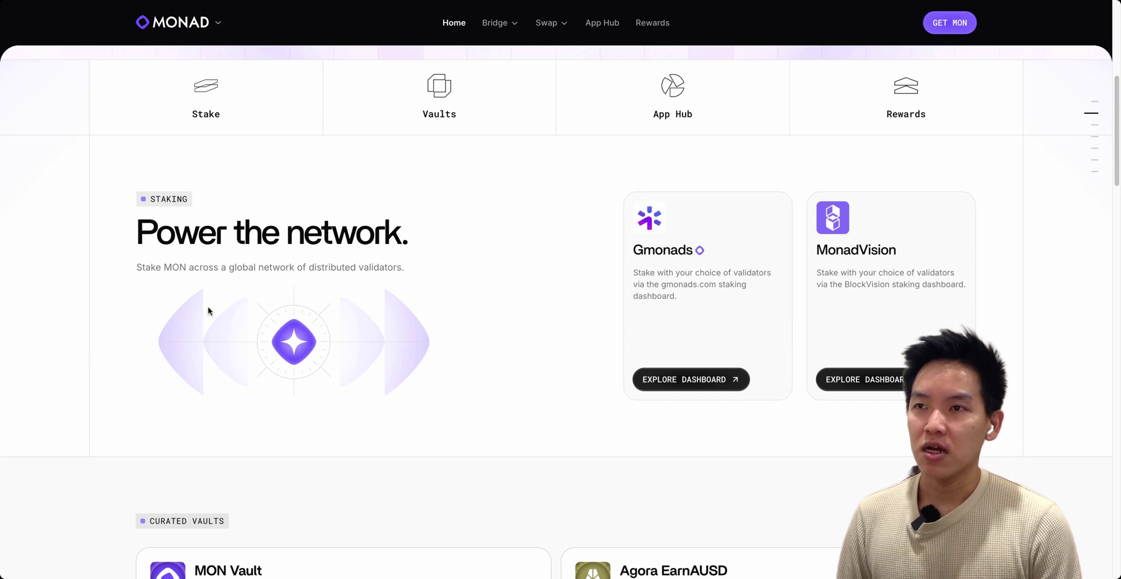
# Go to the curated vaults on the Monad home page and open the Agora EarnAUSD vault on Upshift
pyautogui.scroll(-5, 209, 312)
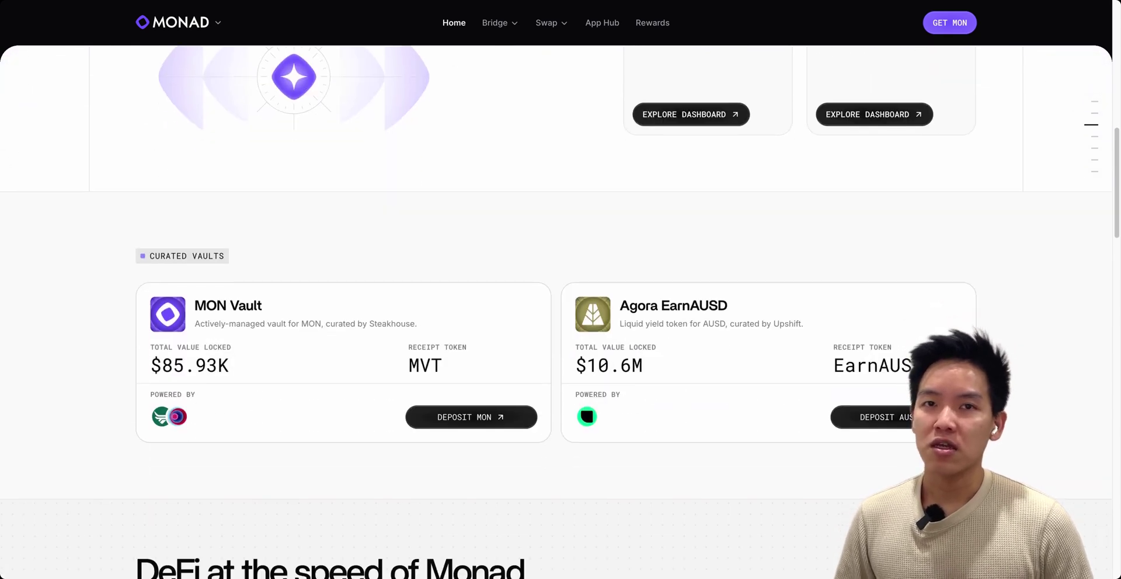
pyautogui.scroll(-1, 209, 311)
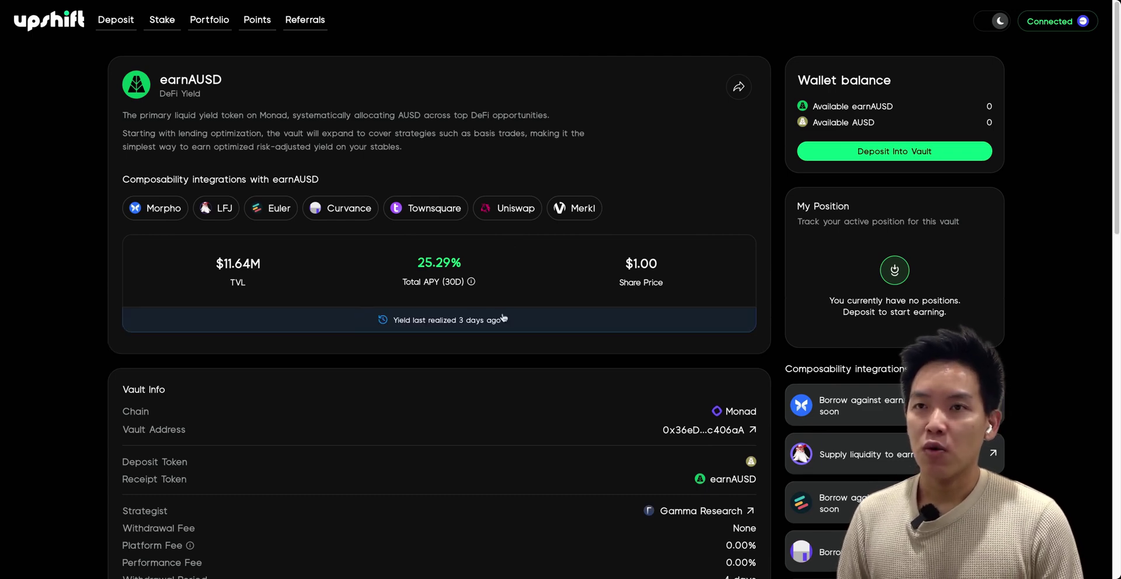
# Check the earnAUSD vault's total APY, open its deposit form and review the withdrawal period
pyautogui.moveTo(469, 286)
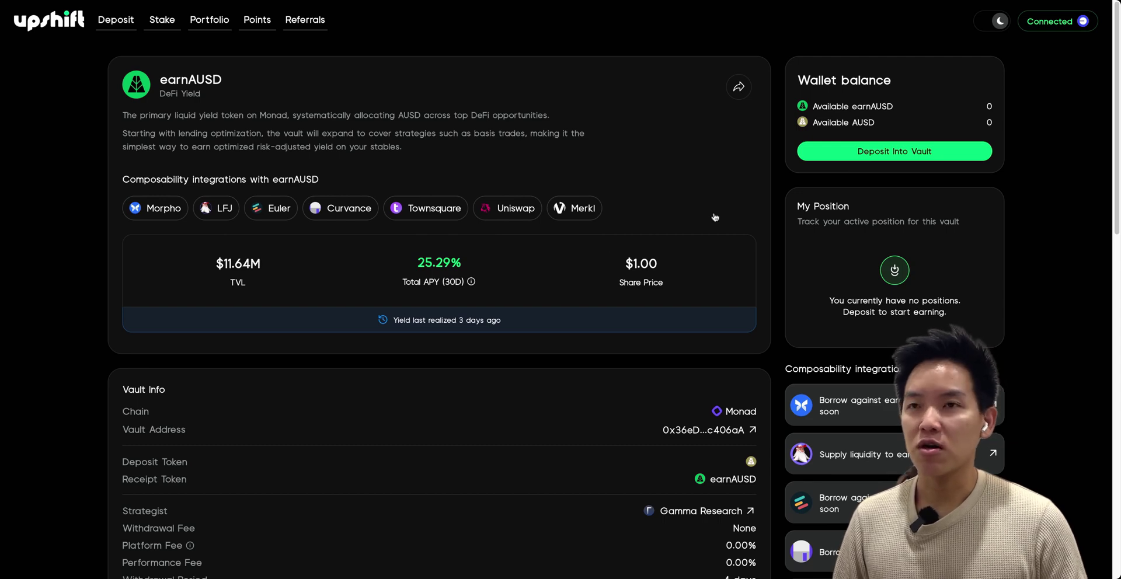
pyautogui.click(875, 159)
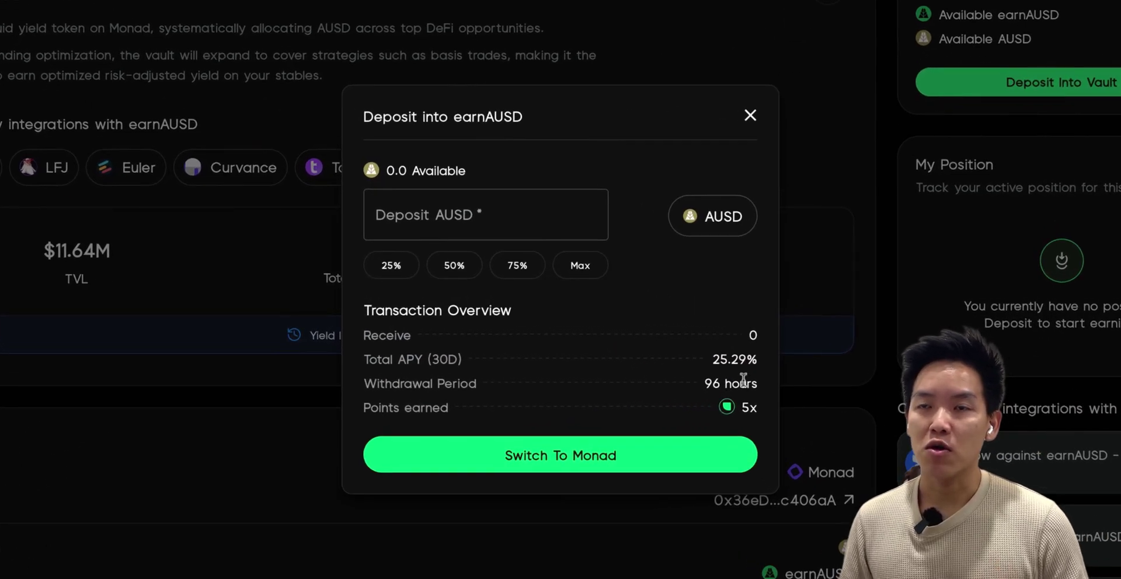
pyautogui.moveTo(705, 384); pyautogui.dragTo(343, 390)
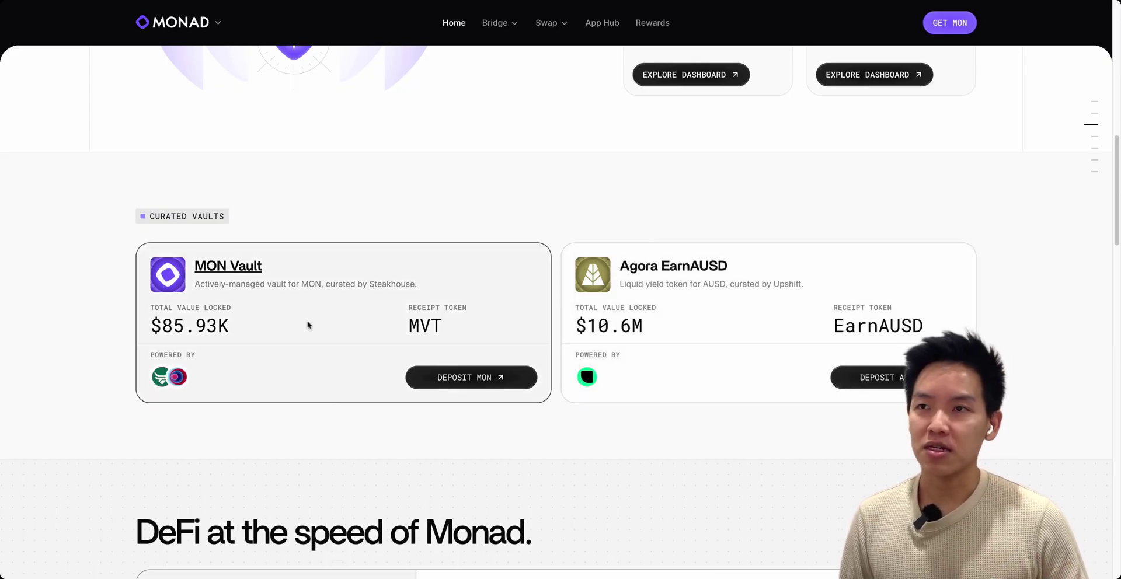
# On the Monad home page, browse the DeFi apps listed under Perp Trading, Launchpads and Lend & Borrow
pyautogui.scroll(-5, 307, 323)
pyautogui.scroll(-2, 335, 407)
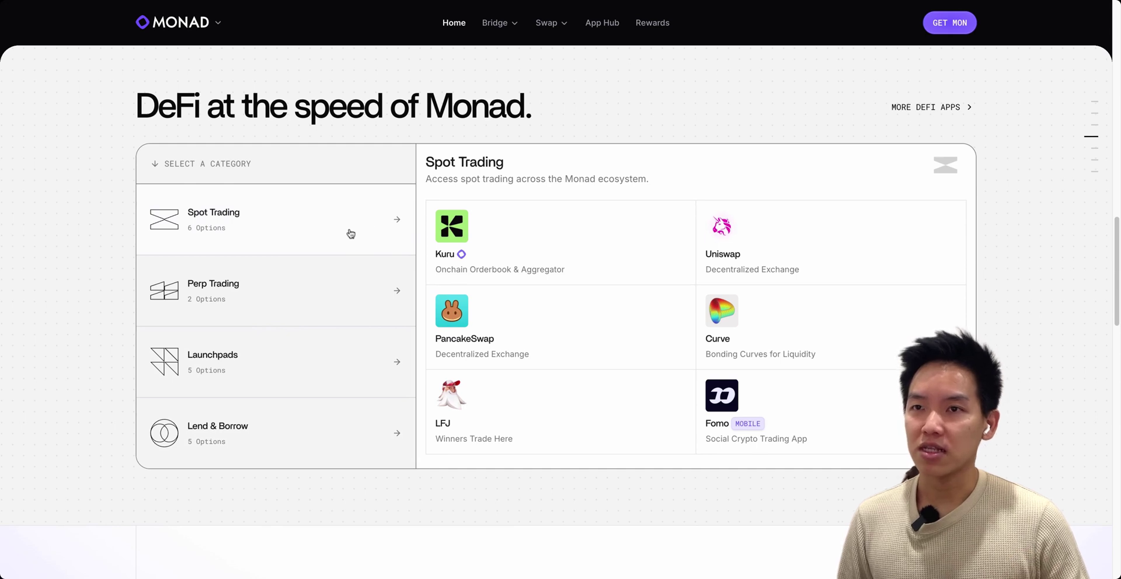
pyautogui.click(350, 278)
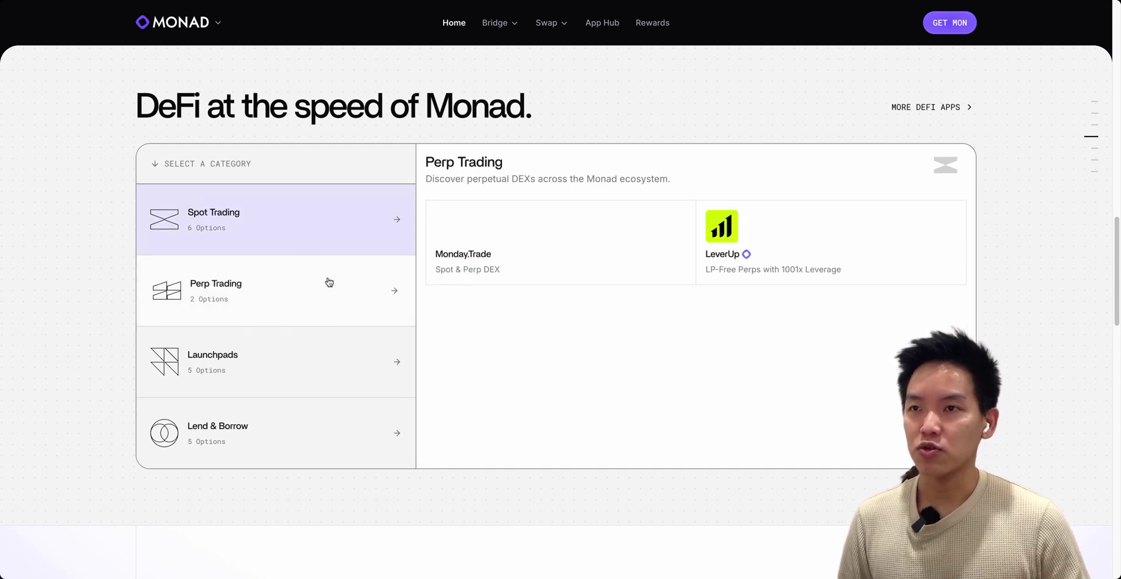
pyautogui.click(308, 359)
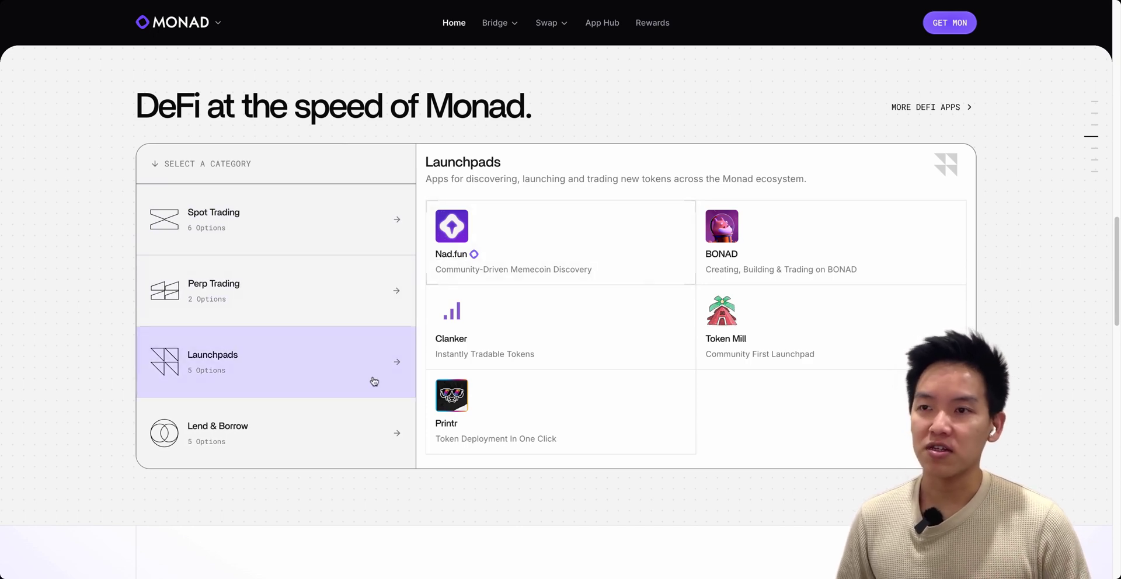
pyautogui.click(375, 432)
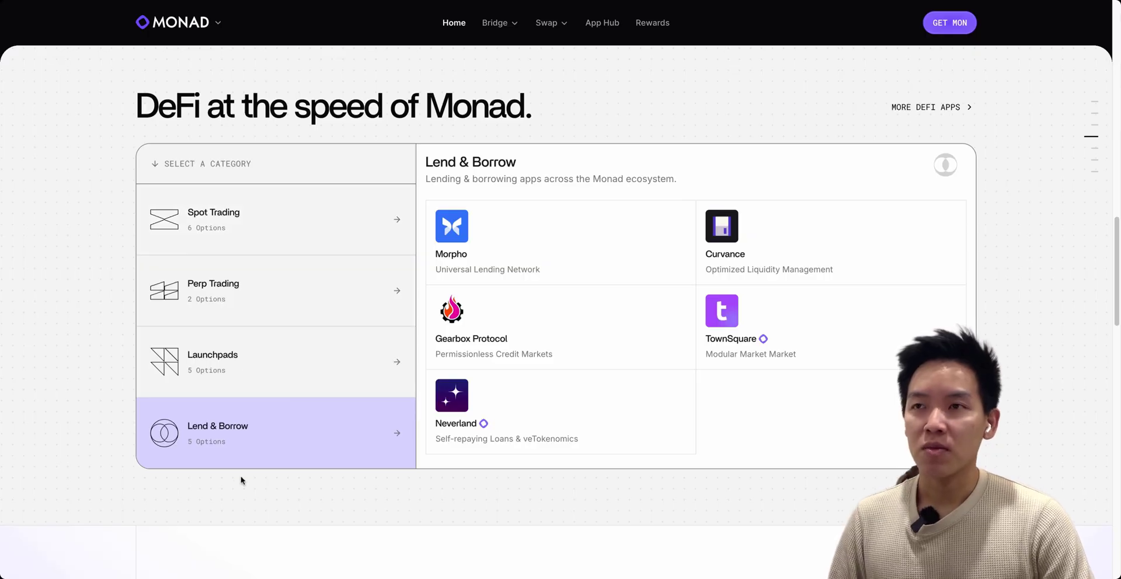
# Look through the Play & Predict apps and the NFT mint feature further down the Monad home page
pyautogui.scroll(-3, 243, 475)
pyautogui.scroll(-6, 242, 480)
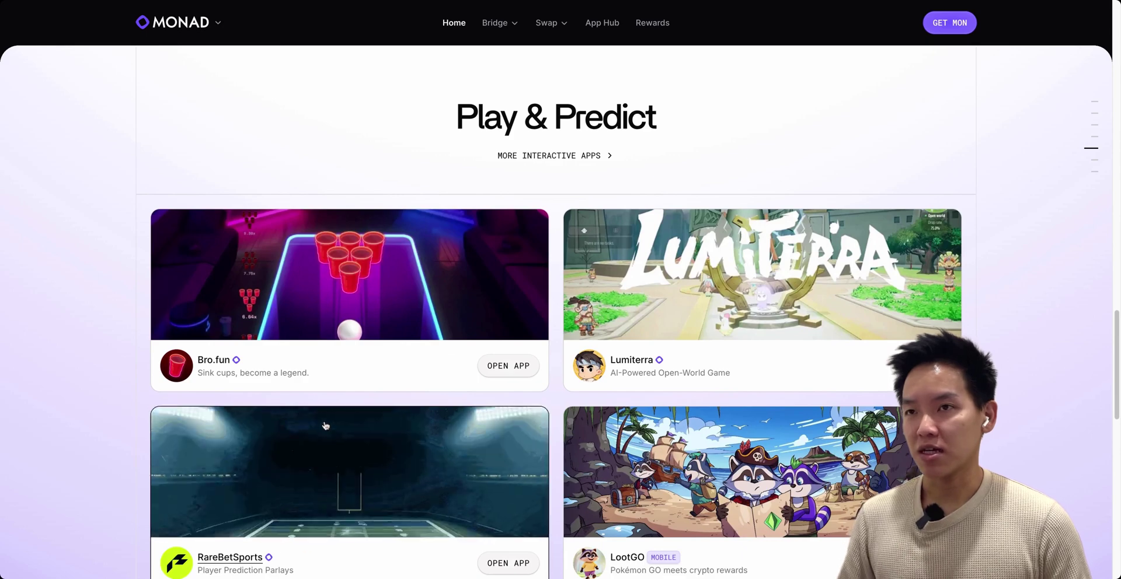
pyautogui.scroll(-3, 325, 426)
pyautogui.scroll(-7, 325, 426)
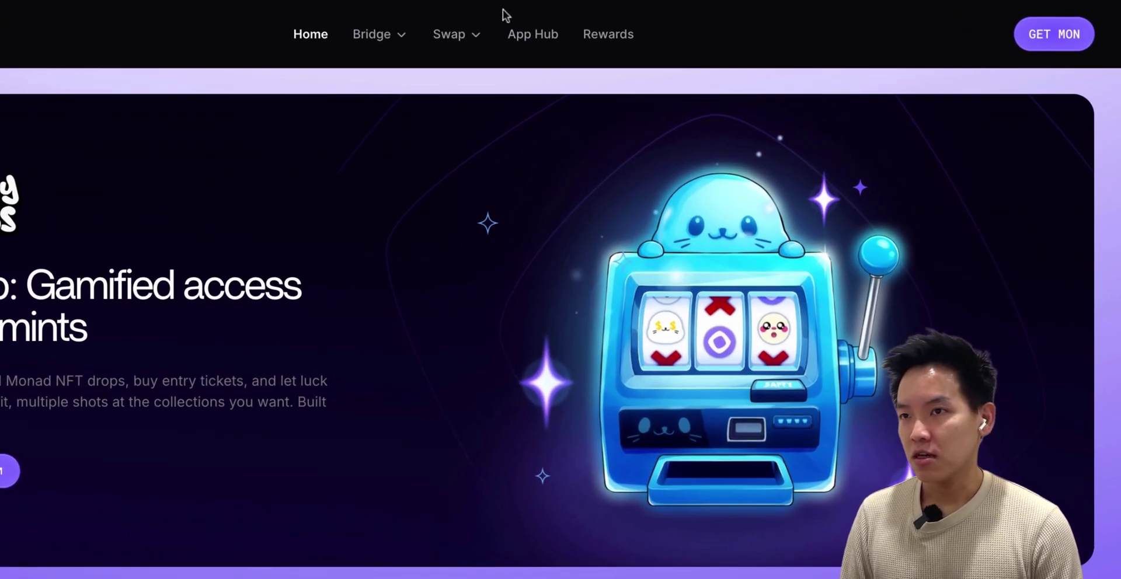
# Open the App Hub and show the filters for its app list
pyautogui.click(531, 35)
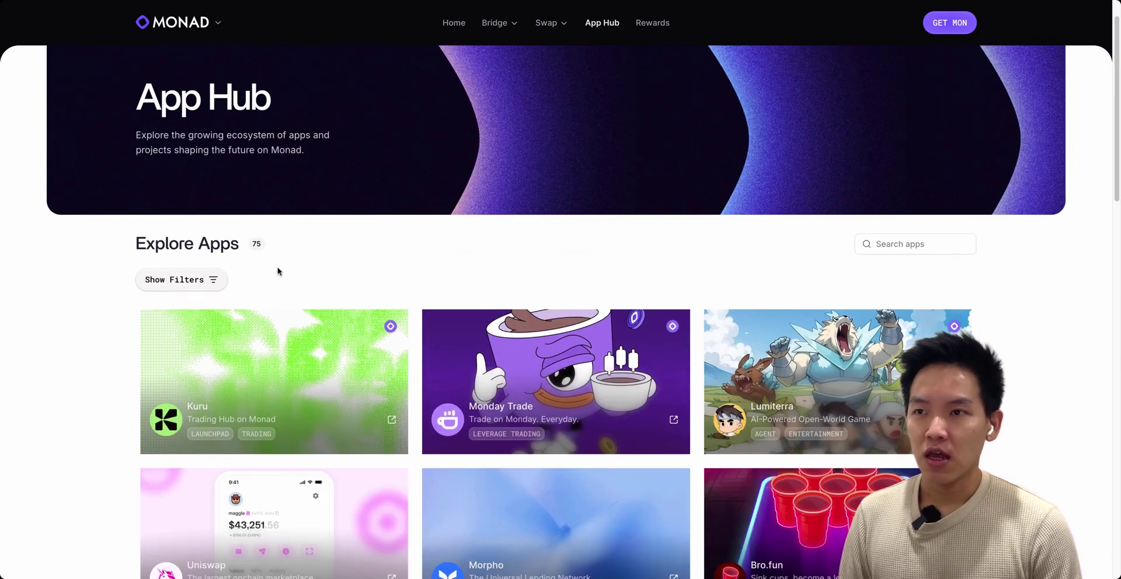
pyautogui.click(194, 282)
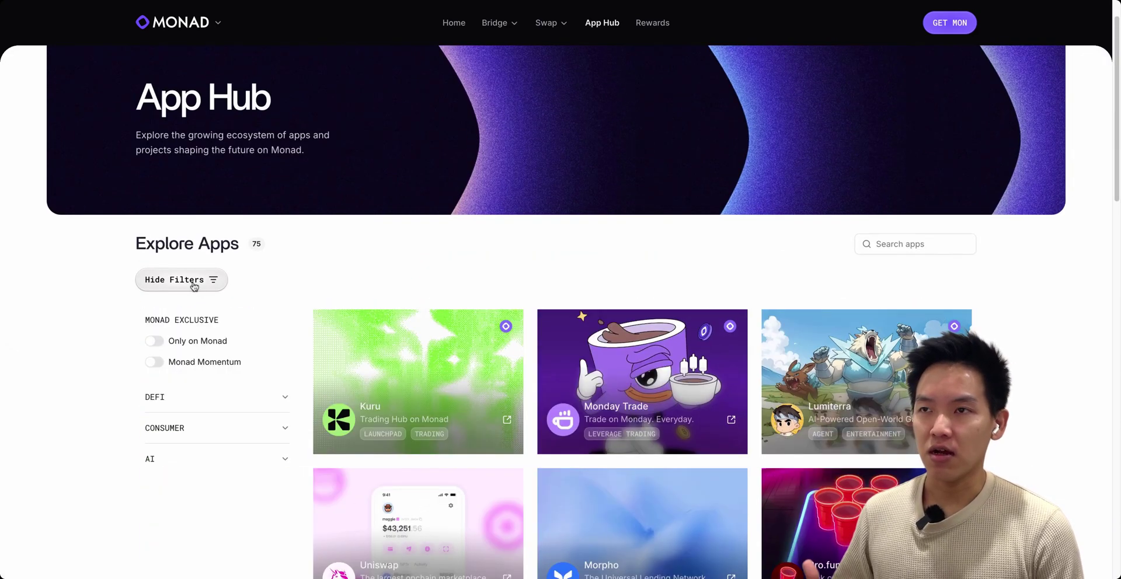
pyautogui.scroll(-1, 118, 373)
pyautogui.scroll(-3, 120, 374)
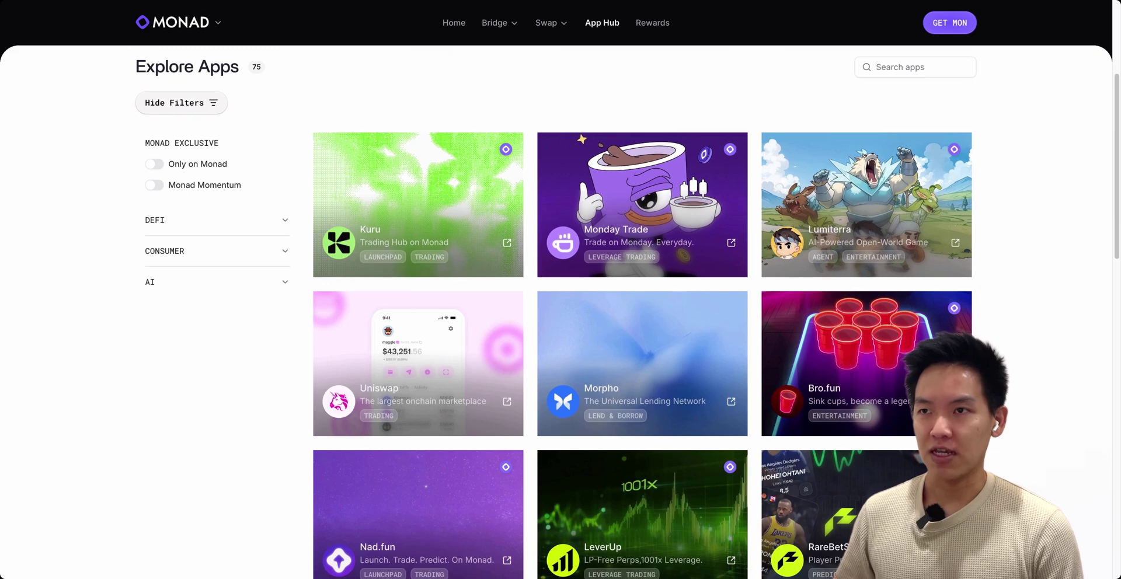
# Expand the DeFi, Consumer and AI filter groups in the App Hub to review their categories
pyautogui.click(173, 220)
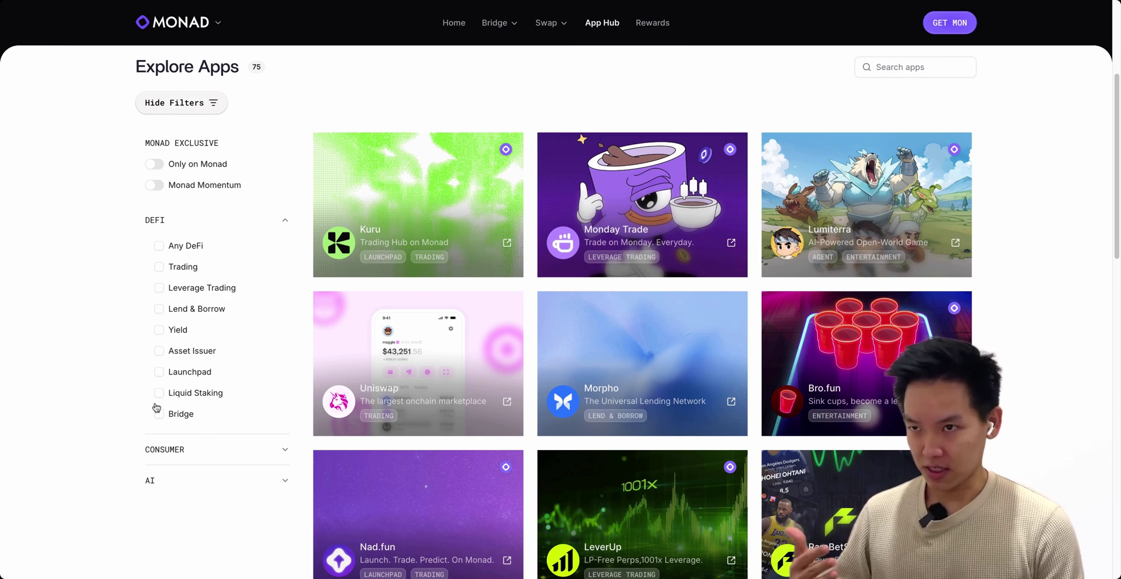
pyautogui.click(157, 447)
pyautogui.scroll(-2, 155, 440)
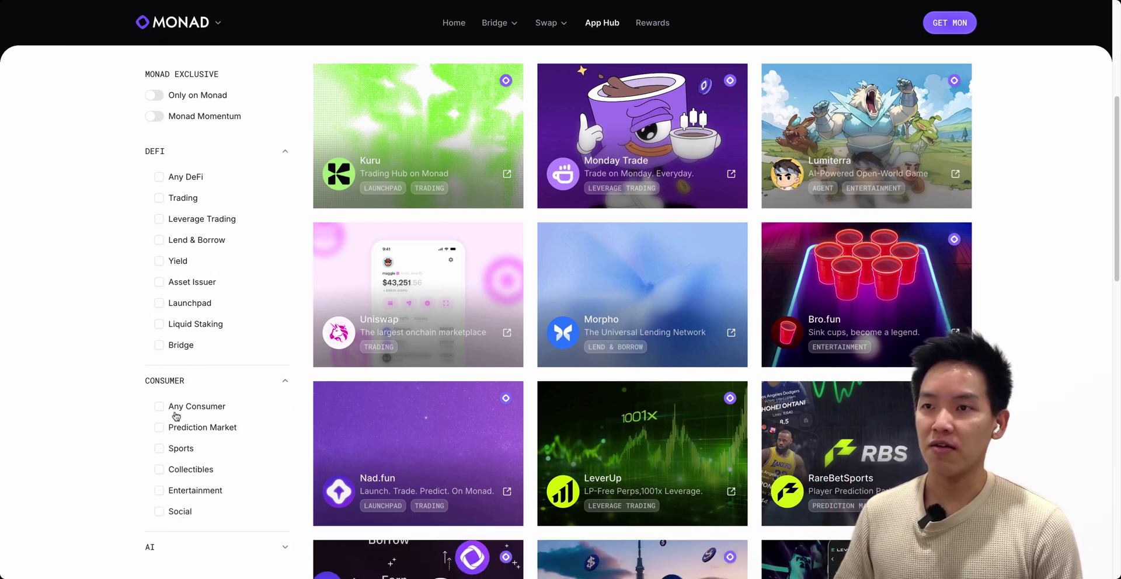
pyautogui.scroll(-1, 174, 424)
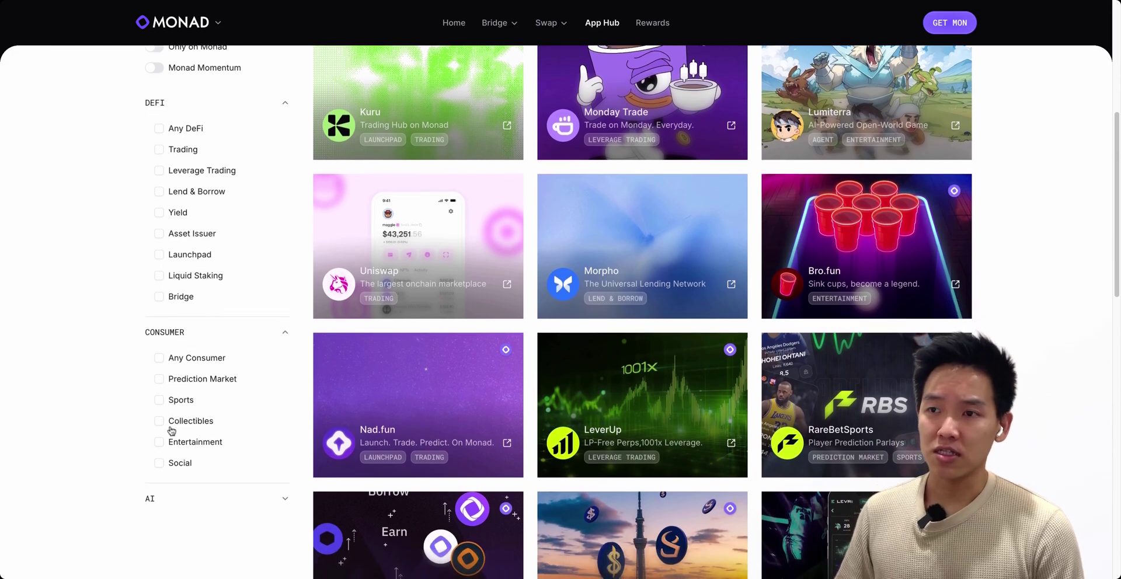
pyautogui.click(181, 487)
pyautogui.scroll(-1, 182, 487)
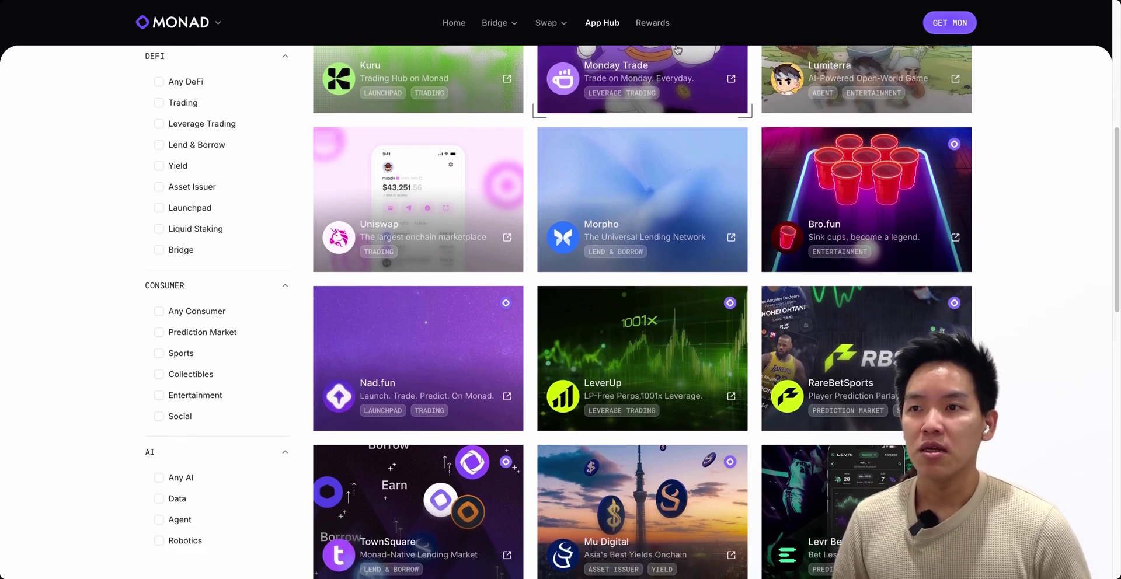
# Open the Rewards page and review the list of all active campaigns
pyautogui.click(657, 23)
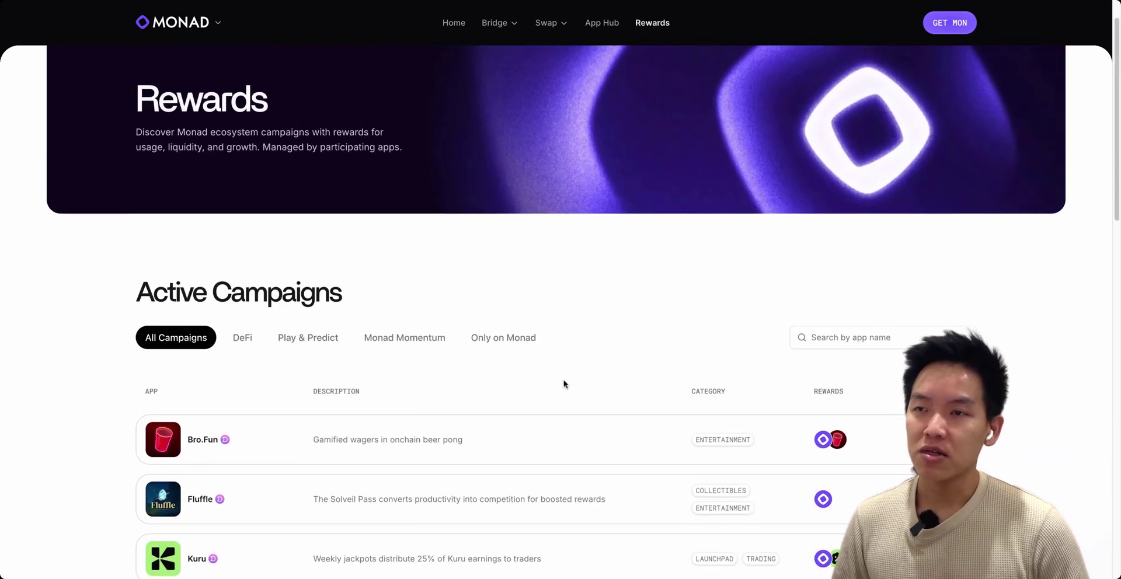
pyautogui.scroll(-1, 564, 383)
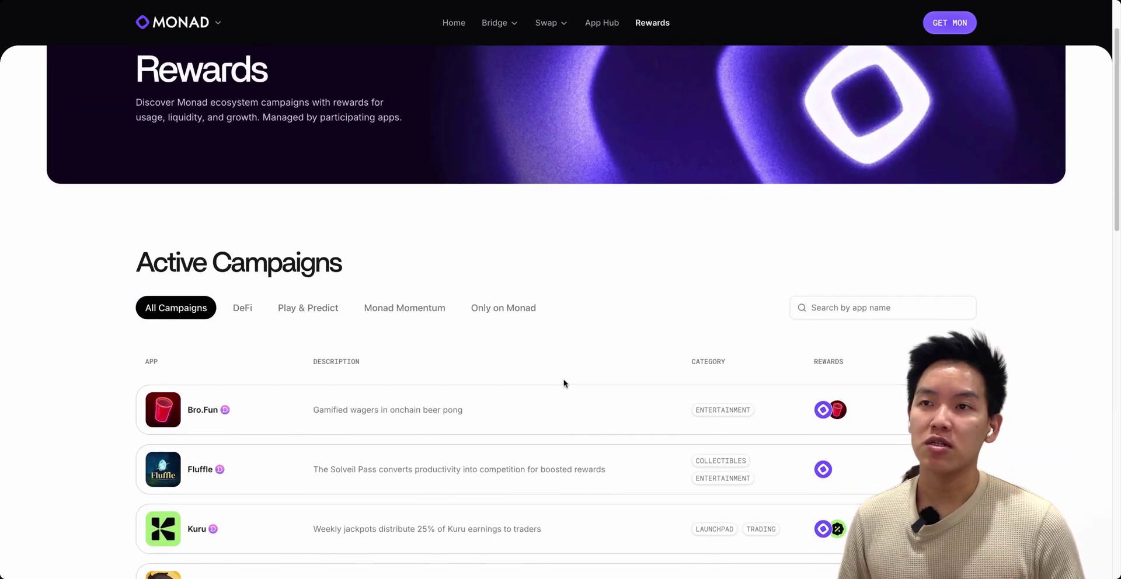
pyautogui.scroll(-4, 561, 292)
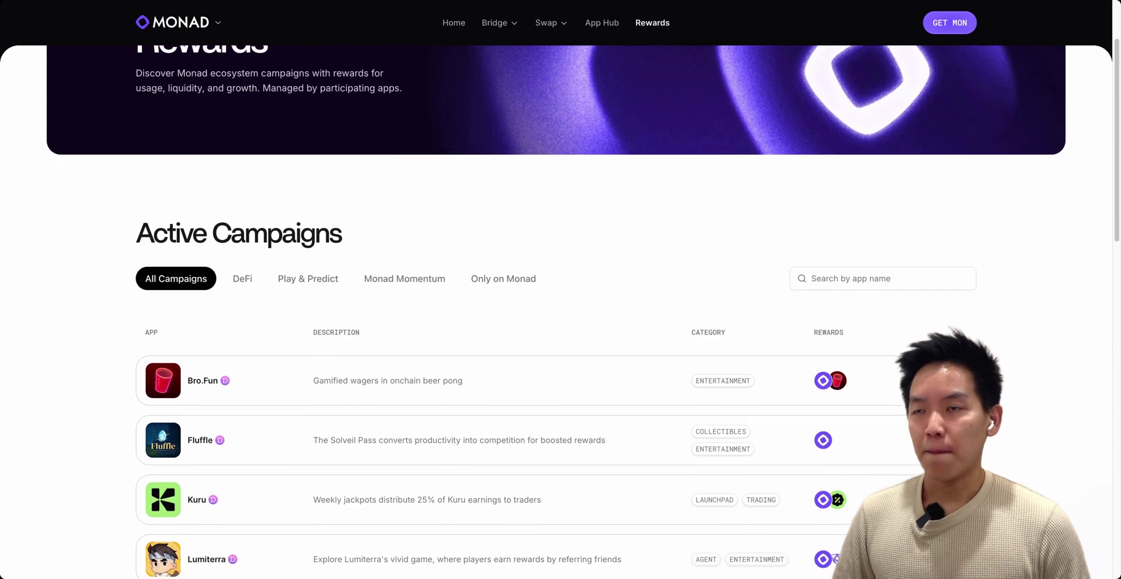
pyautogui.scroll(-2, 561, 304)
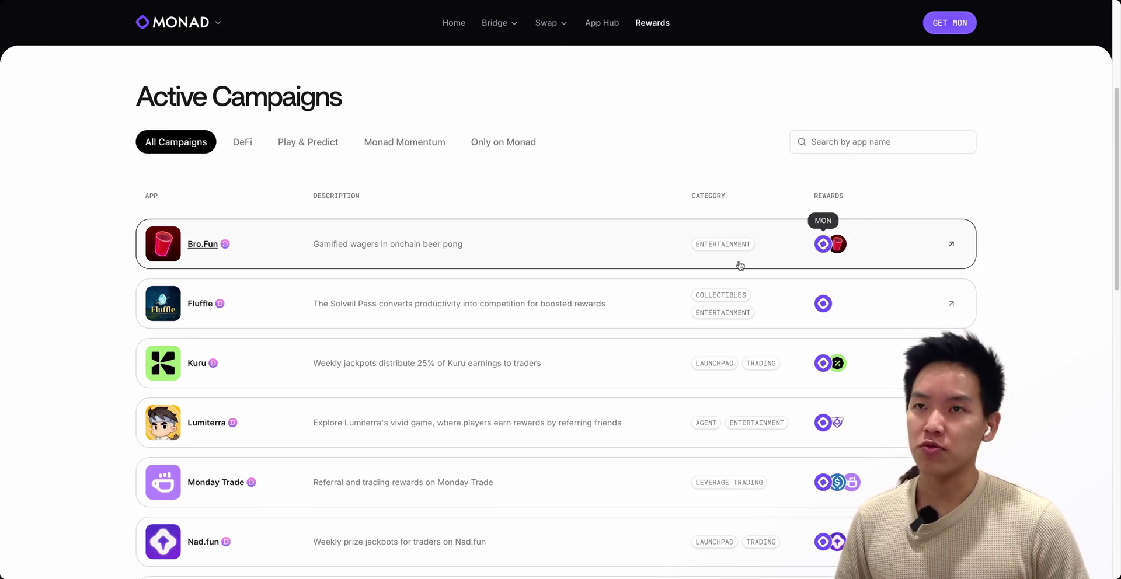
# Filter the active campaigns to Monad Momentum and look through the listed apps and their rewards
pyautogui.click(416, 153)
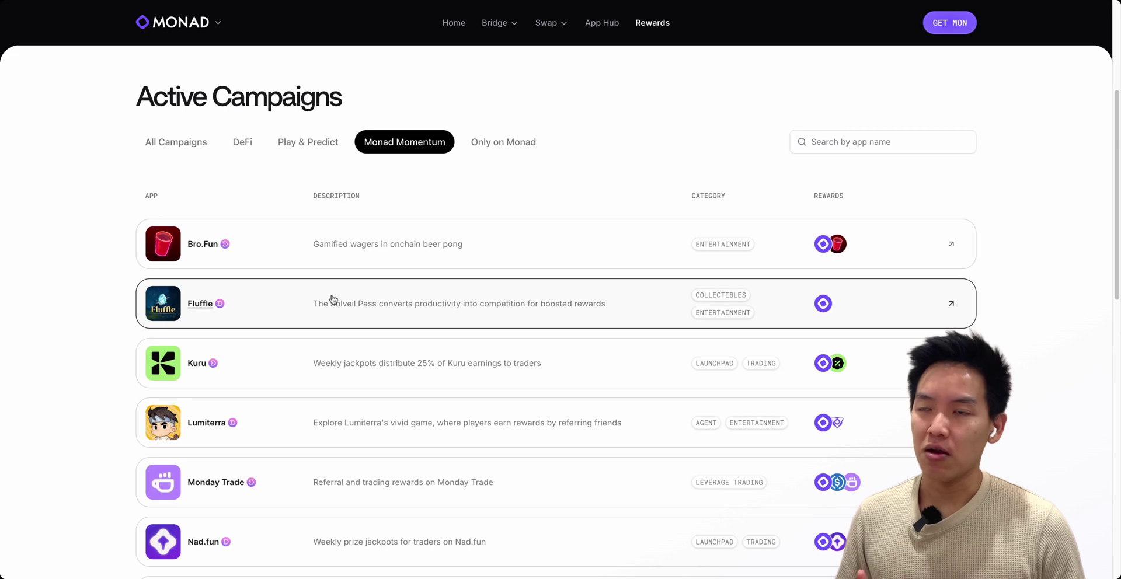
pyautogui.scroll(-2, 327, 310)
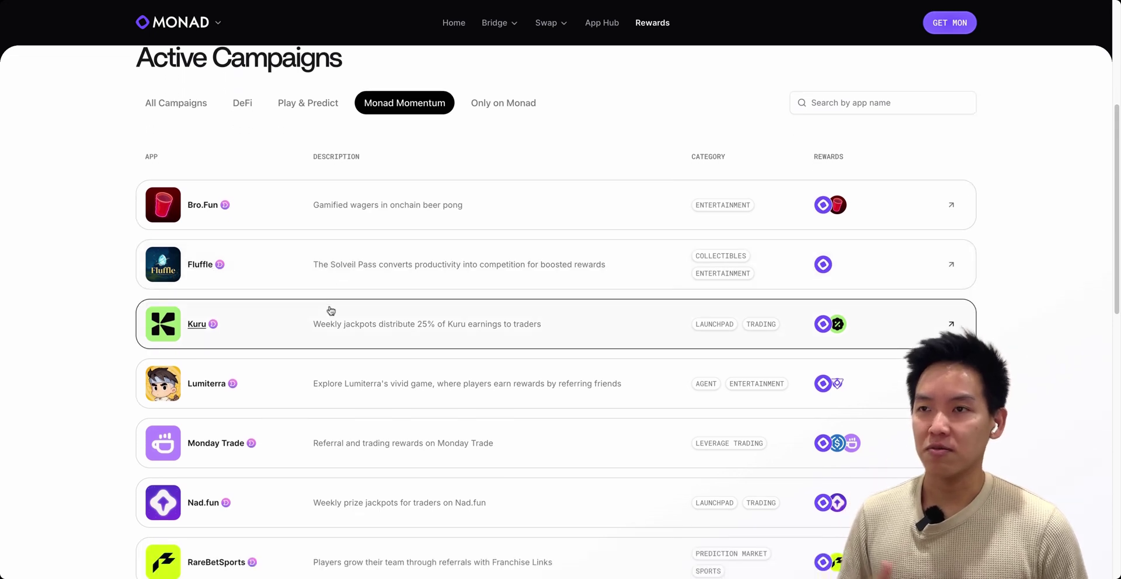
pyautogui.scroll(-1, 331, 311)
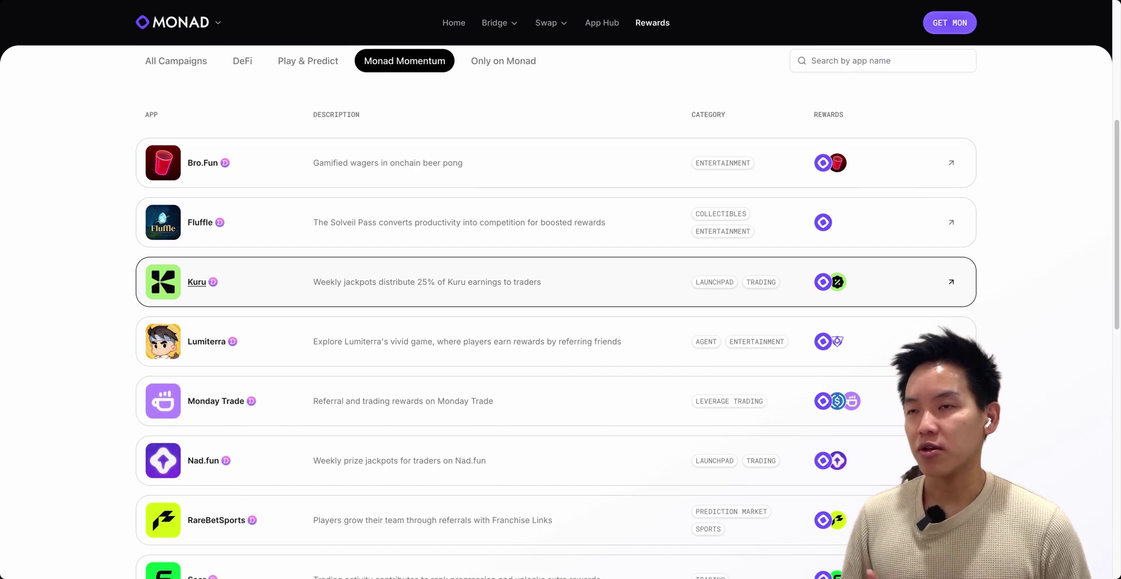
pyautogui.scroll(-3, 556, 312)
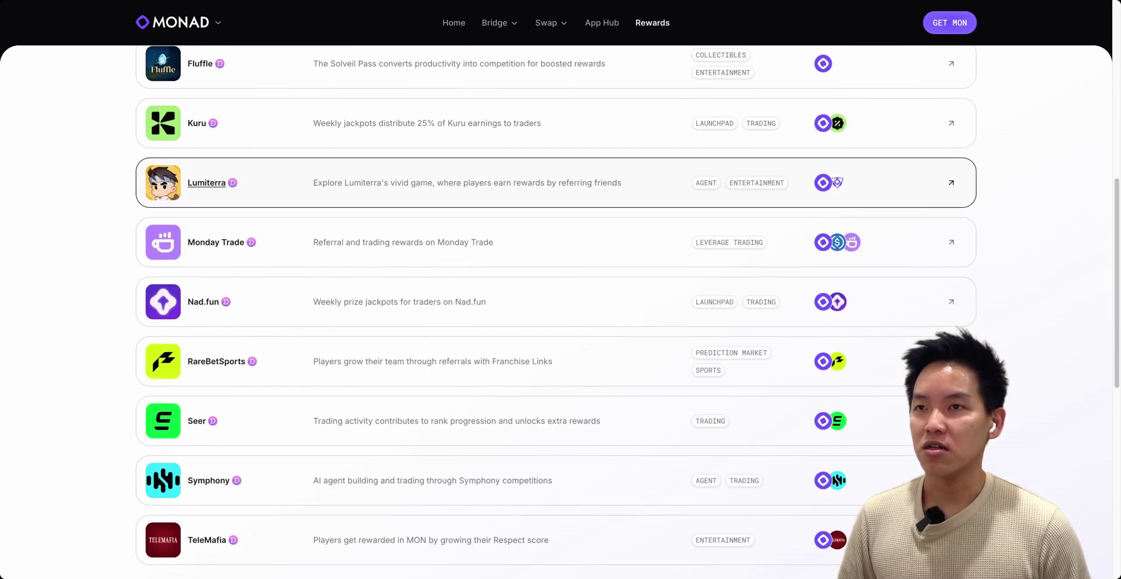
pyautogui.scroll(-1, 556, 182)
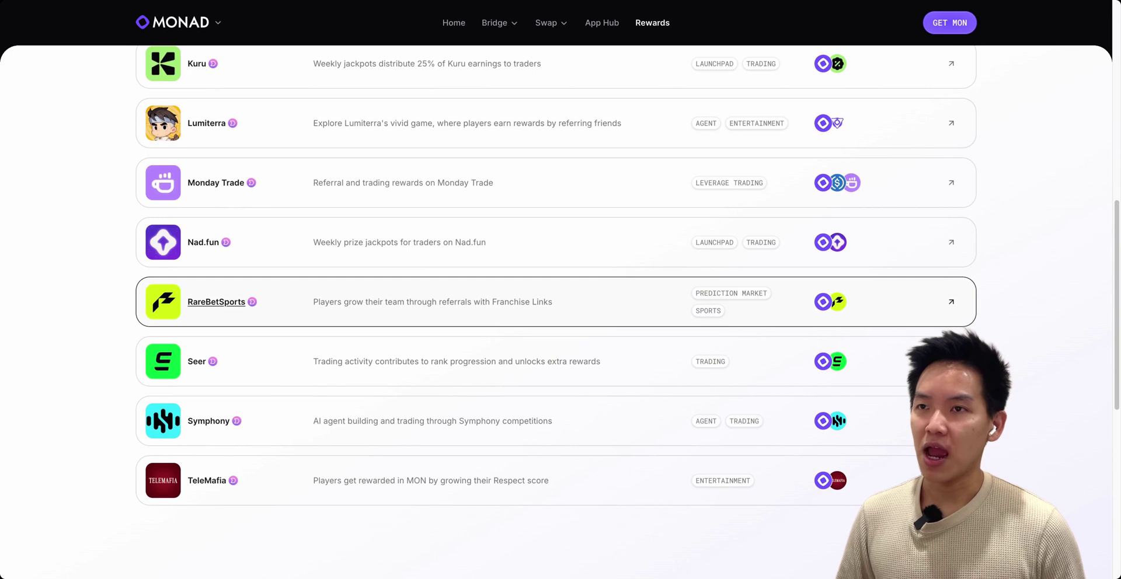